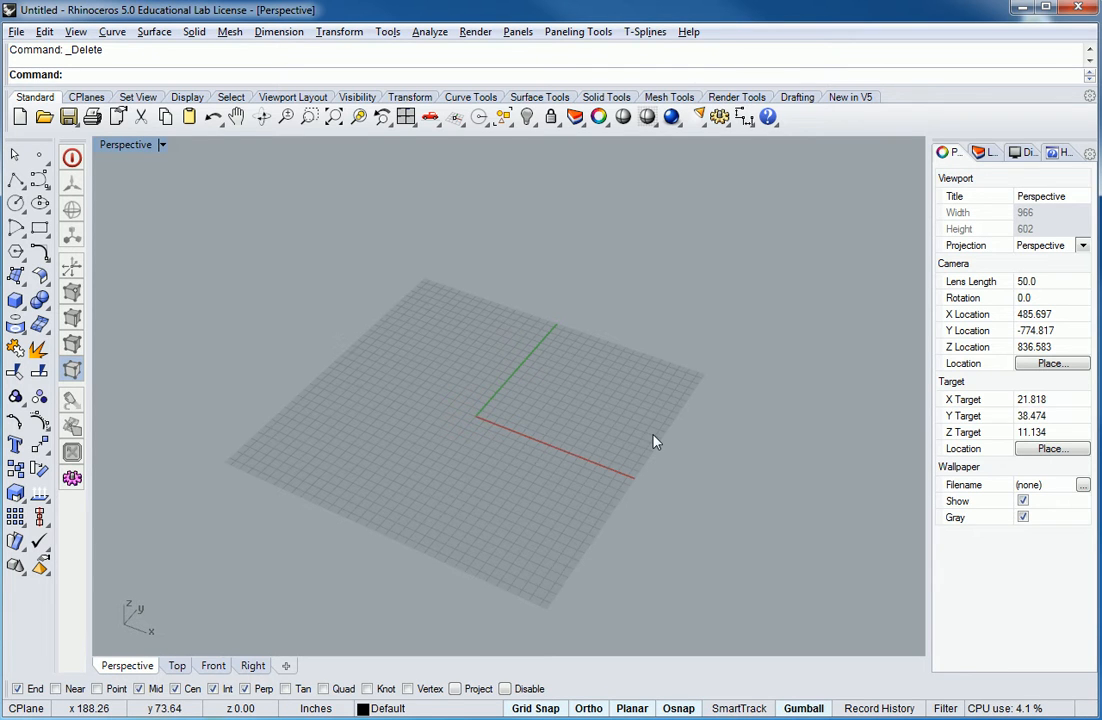
Step: Create a solid box with the first corner of its base at 0,0,0
{"action": "type", "text": "Re"}
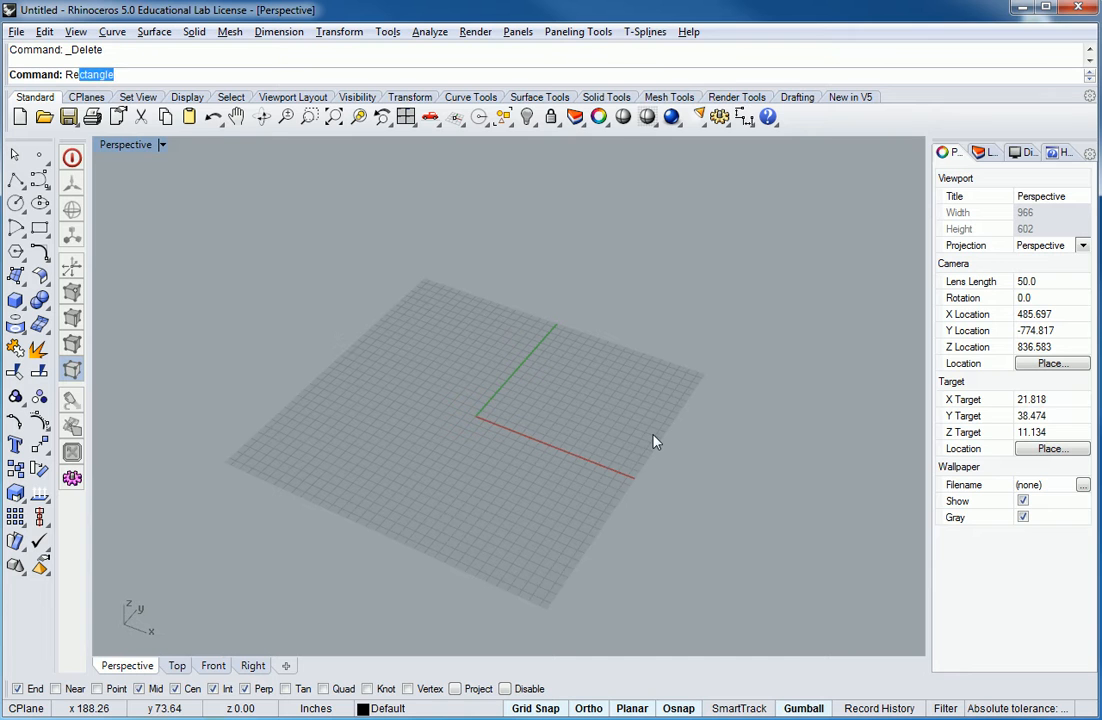
{"action": "key", "text": "Escape"}
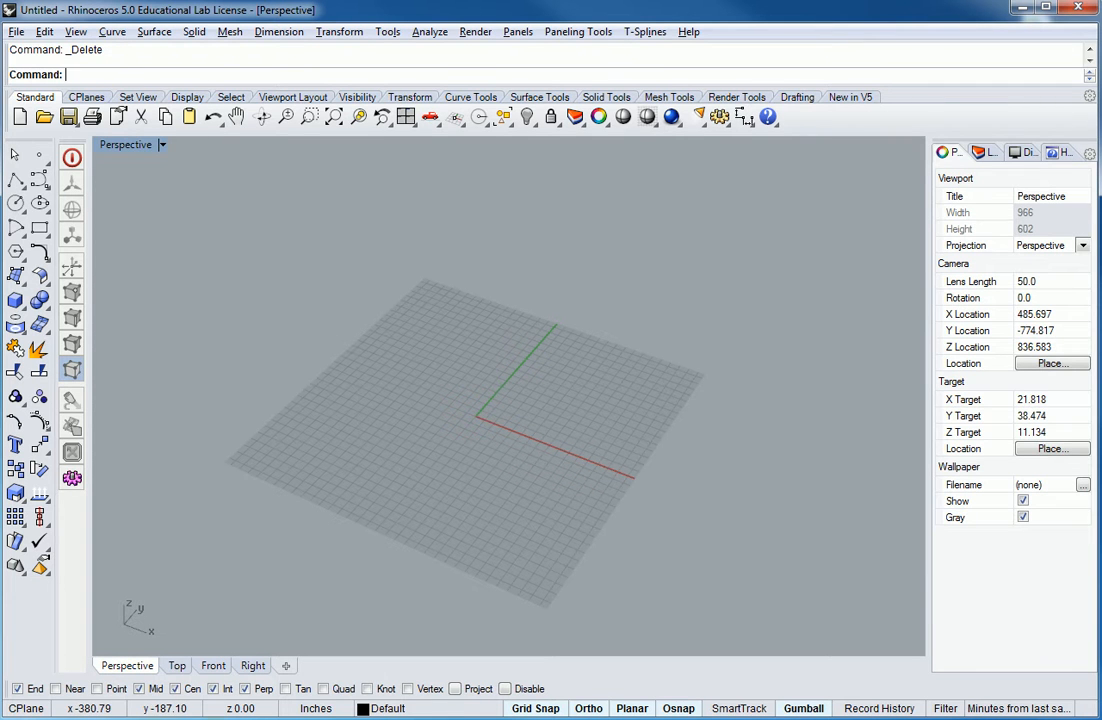
{"action": "left_click", "coordinate": [15, 299]}
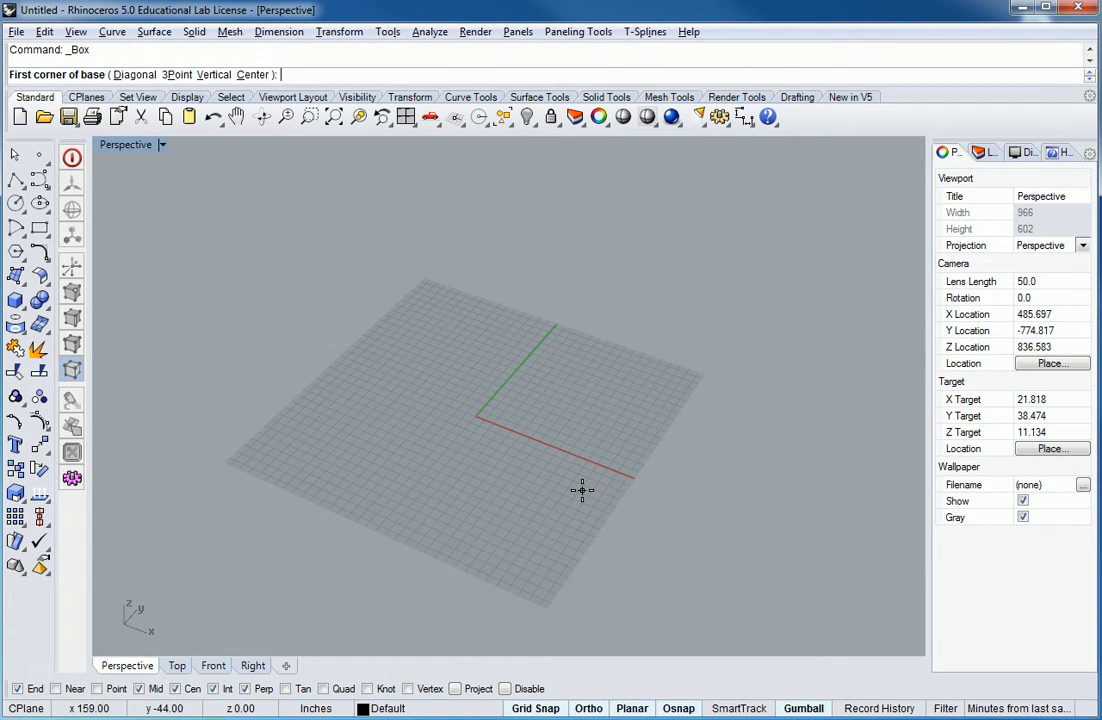
{"action": "type", "text": "0,0,0"}
{"action": "key", "text": "Return"}
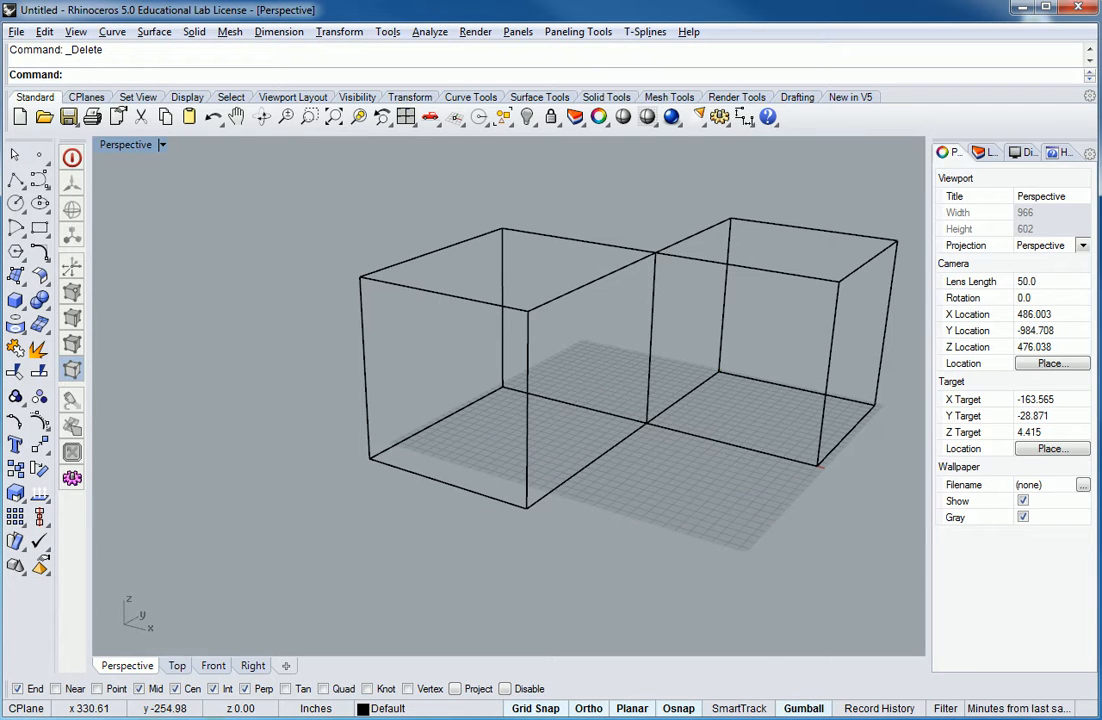
Step: Move the box at the origin up 4 feet along the Z axis
{"action": "right_click_drag", "start_coordinate": [792, 528], "coordinate": [740, 524], "text": "shift"}
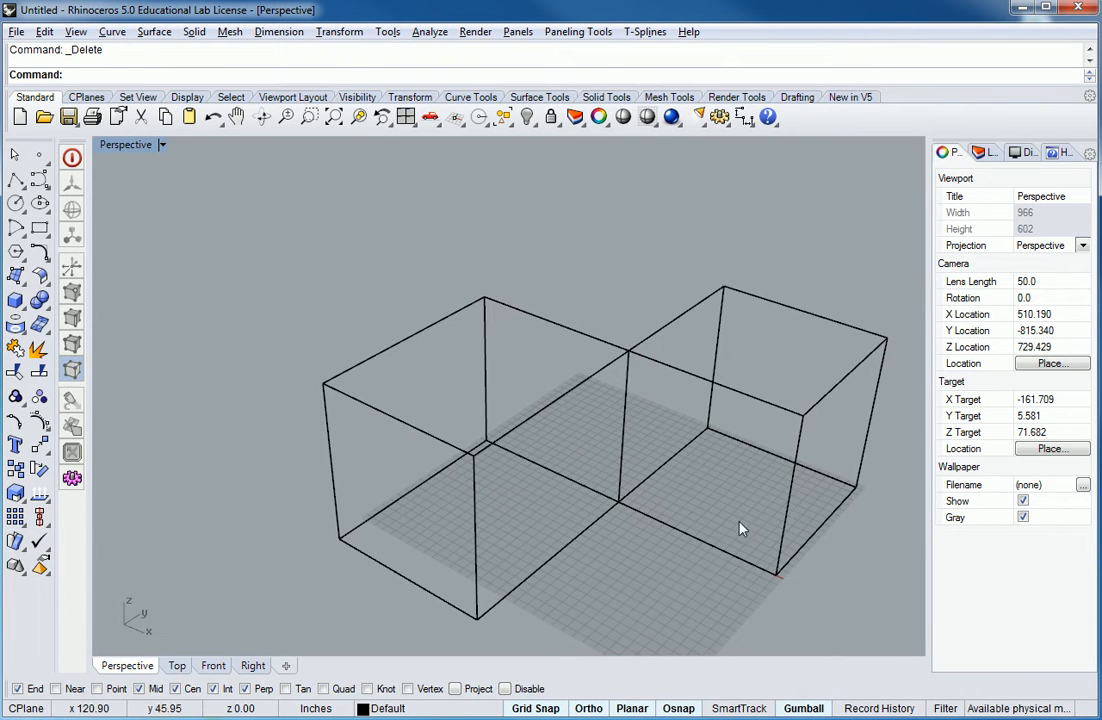
{"action": "left_click", "coordinate": [774, 427]}
{"action": "left_click", "coordinate": [757, 413]}
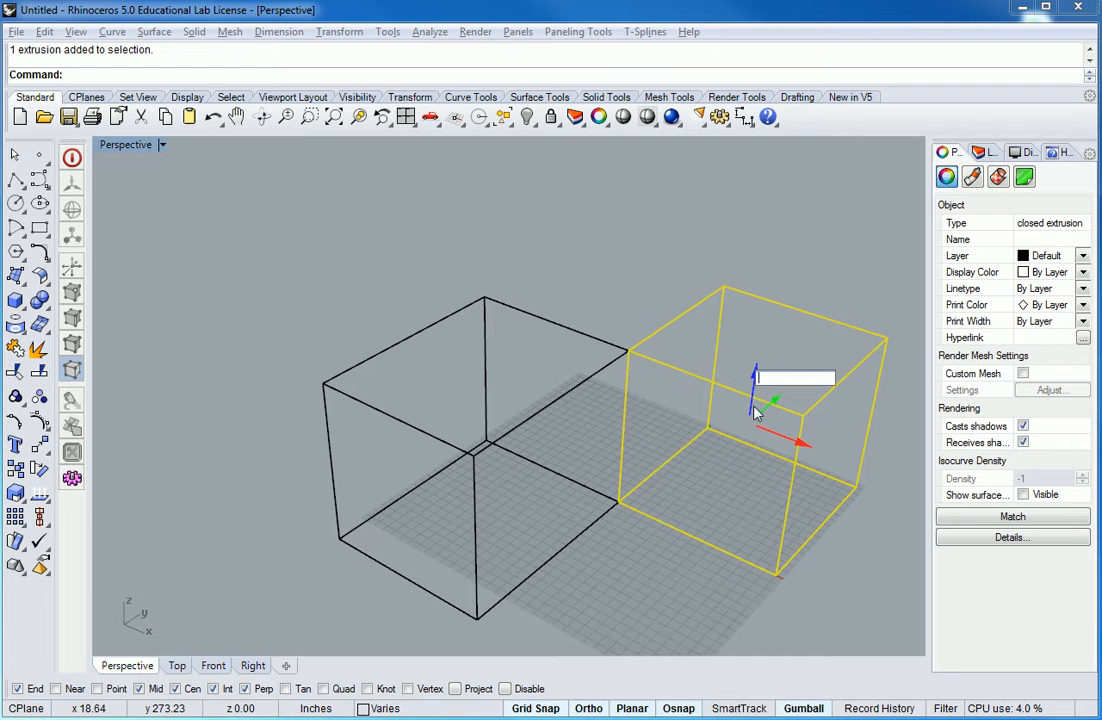
{"action": "type", "text": "4"}
{"action": "key", "text": "Return"}
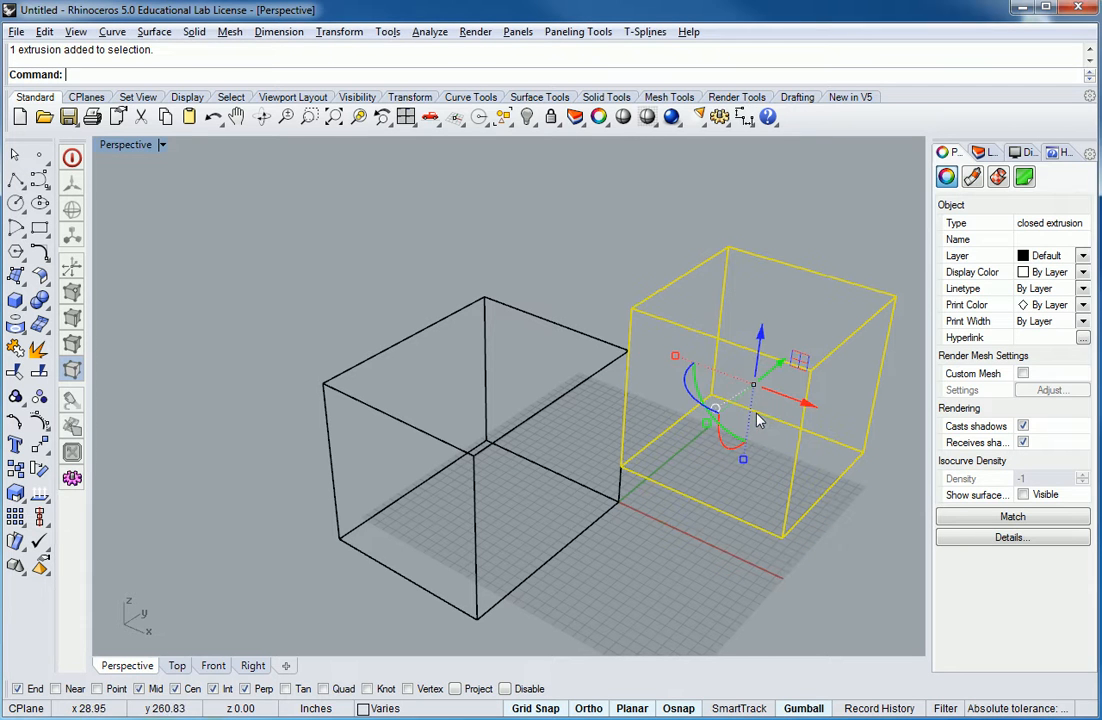
Step: Shift the raised box in the negative X direction and by -6 feet along Y so it overlaps the other box
{"action": "left_click", "coordinate": [800, 410]}
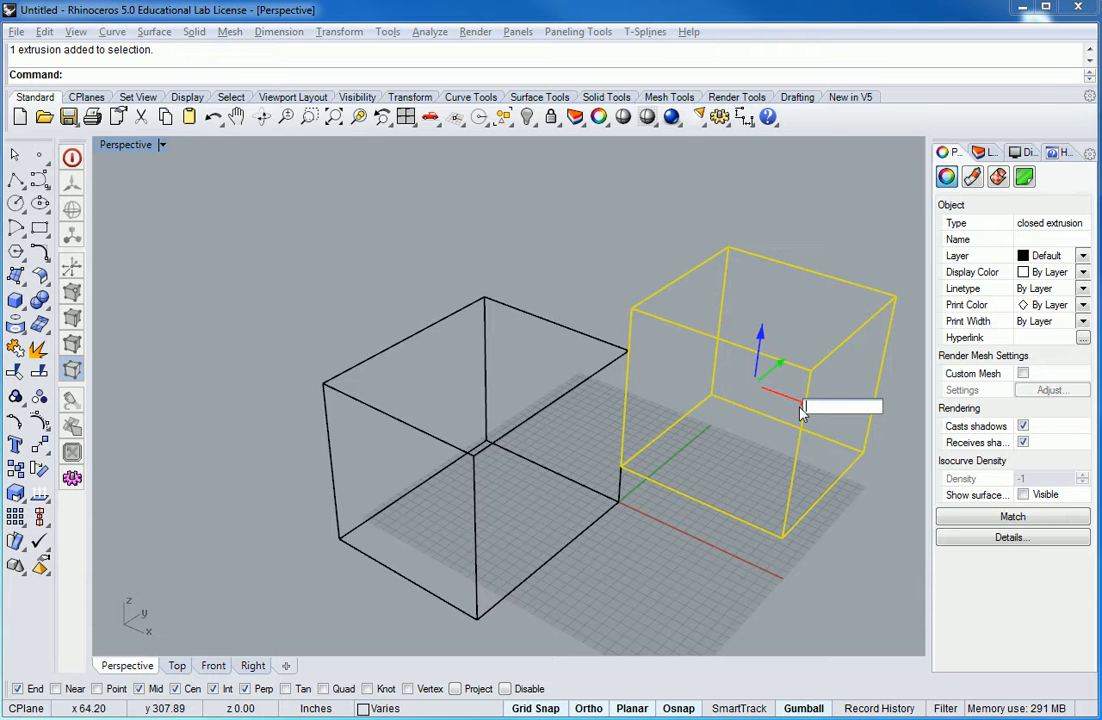
{"action": "key", "text": "BackSpace"}
{"action": "key", "text": "Return"}
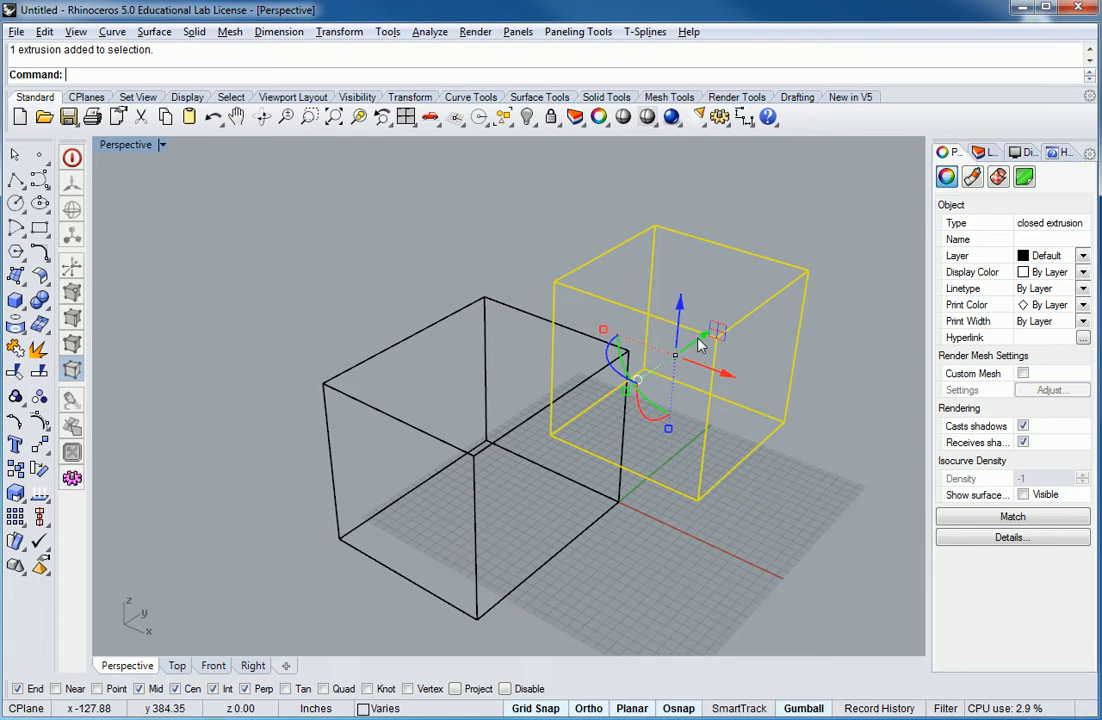
{"action": "left_click", "coordinate": [717, 362]}
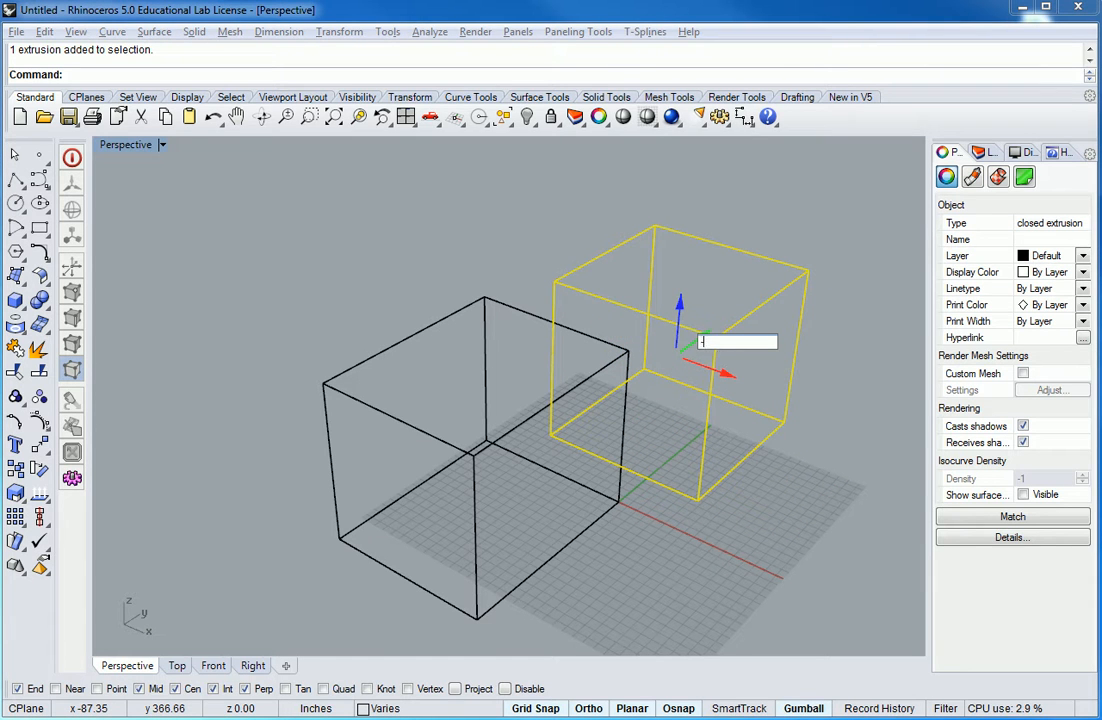
{"action": "type", "text": "-6"}
{"action": "key", "text": "Return"}
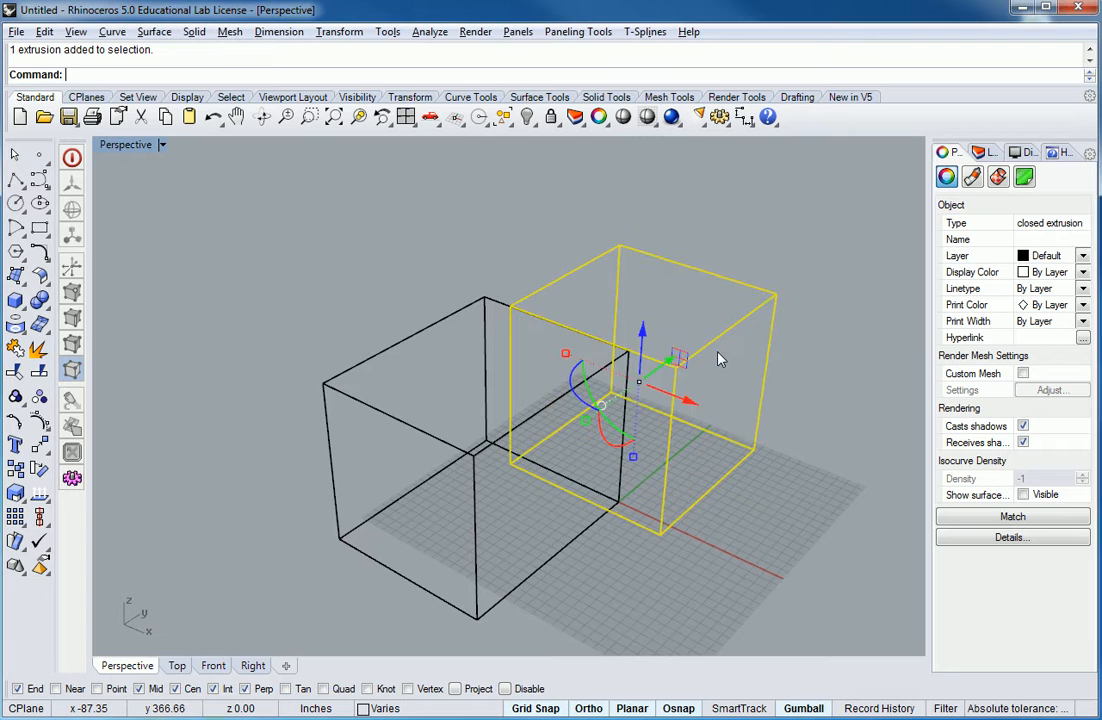
Step: Deselect the box and set the Perspective viewport to Shaded display mode
{"action": "key", "text": "Escape"}
{"action": "right_click_drag", "start_coordinate": [389, 396], "coordinate": [509, 342]}
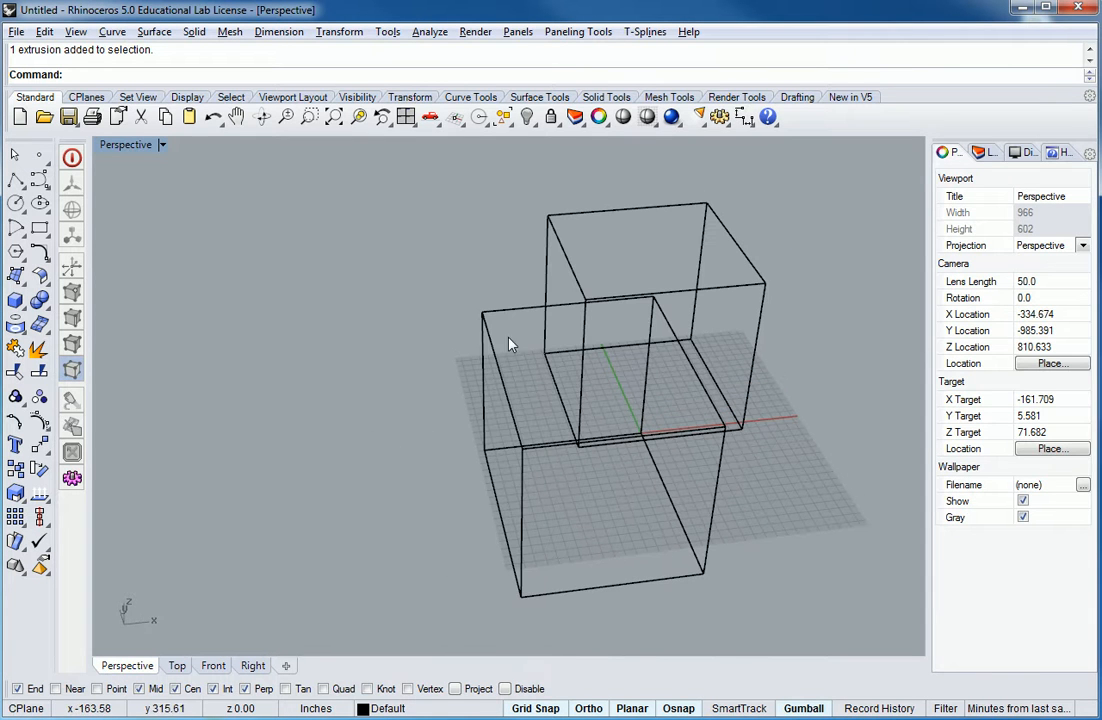
{"action": "left_click", "coordinate": [161, 144]}
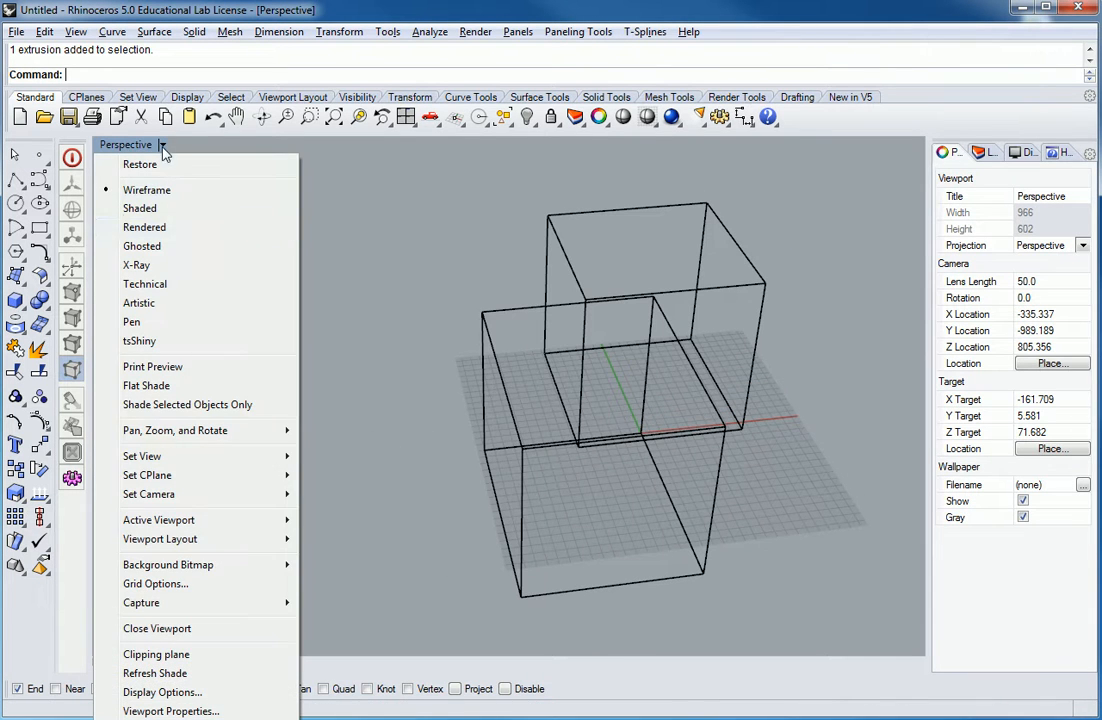
{"action": "left_click", "coordinate": [160, 208]}
{"action": "mouse_move", "coordinate": [703, 320]}
{"action": "right_mouse_down"}
{"action": "mouse_move", "coordinate": [639, 393]}
{"action": "mouse_move", "coordinate": [693, 345]}
{"action": "right_mouse_up"}
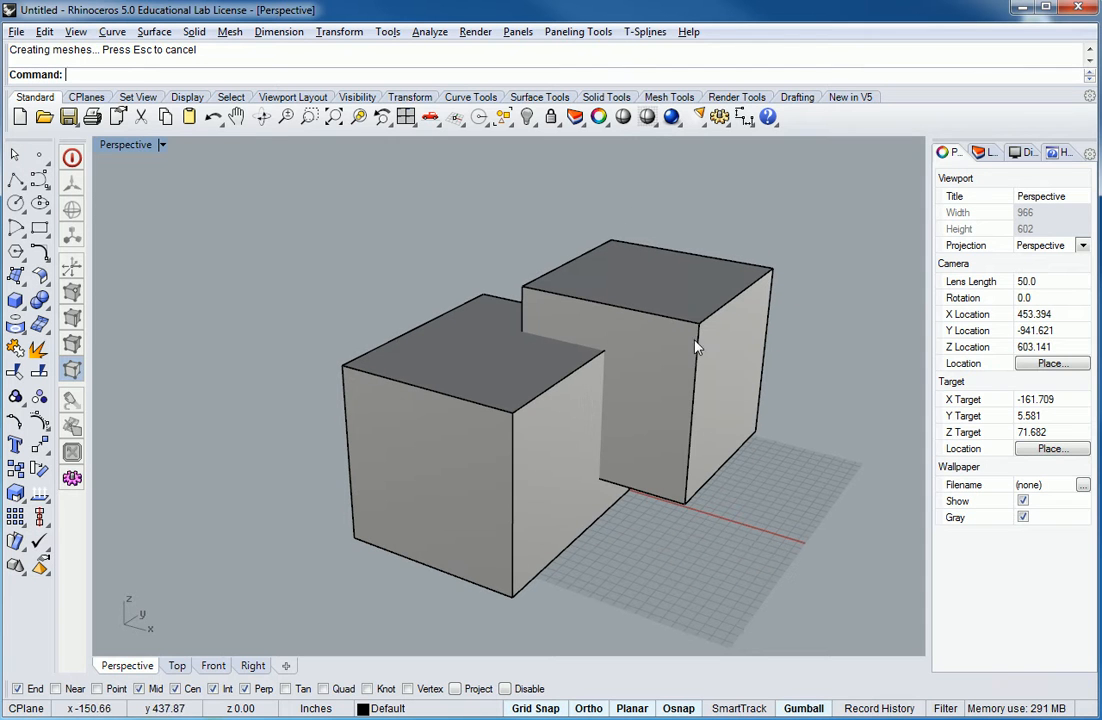
Step: Set the Perspective viewport to Ghosted display mode and view the overlap between the two boxes
{"action": "left_click", "coordinate": [161, 145]}
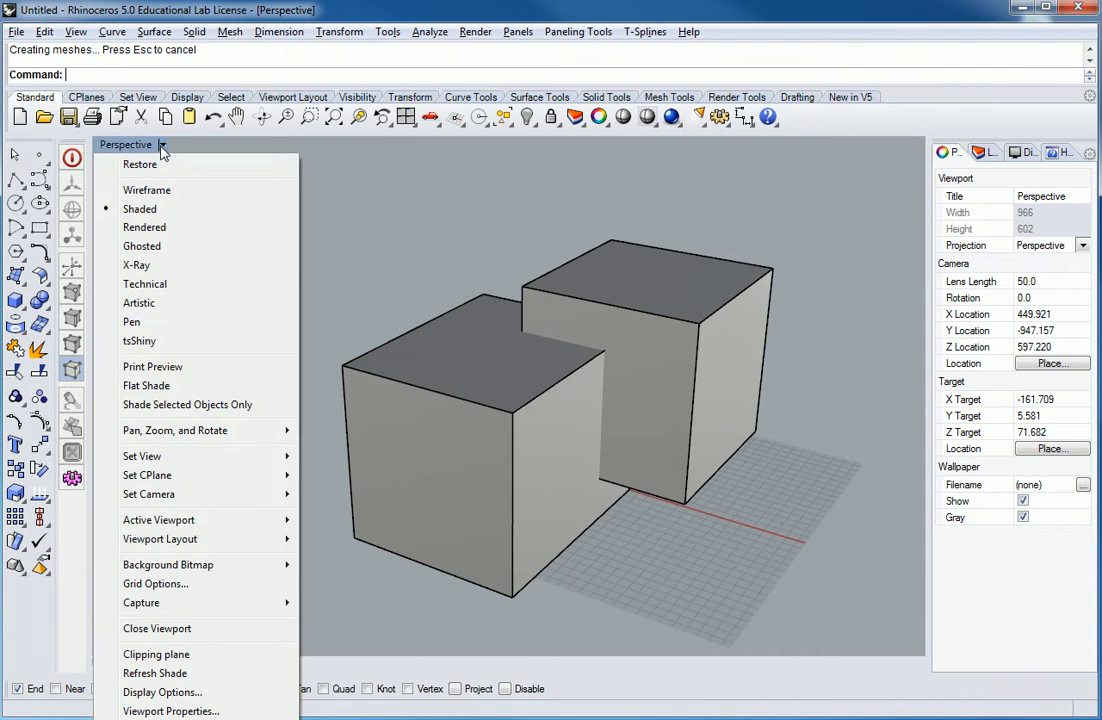
{"action": "left_click", "coordinate": [170, 247]}
{"action": "right_click_drag", "start_coordinate": [203, 272], "coordinate": [546, 362]}
{"action": "right_click_drag", "start_coordinate": [900, 435], "coordinate": [700, 383]}
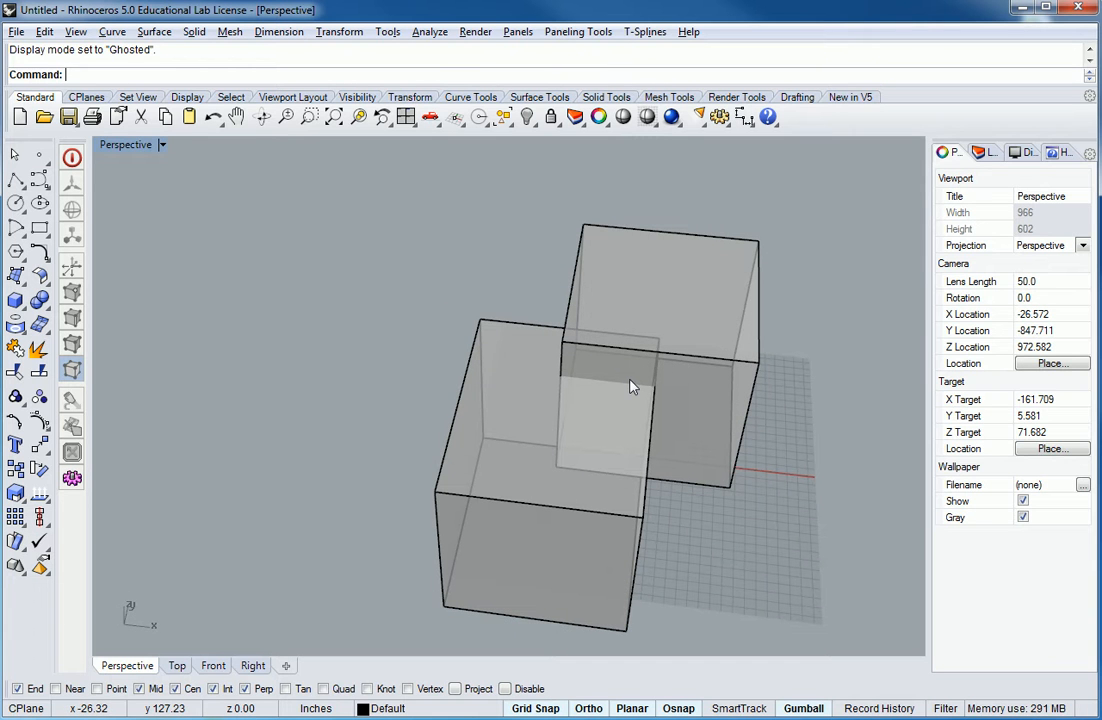
{"action": "right_click_drag", "start_coordinate": [765, 462], "coordinate": [792, 433]}
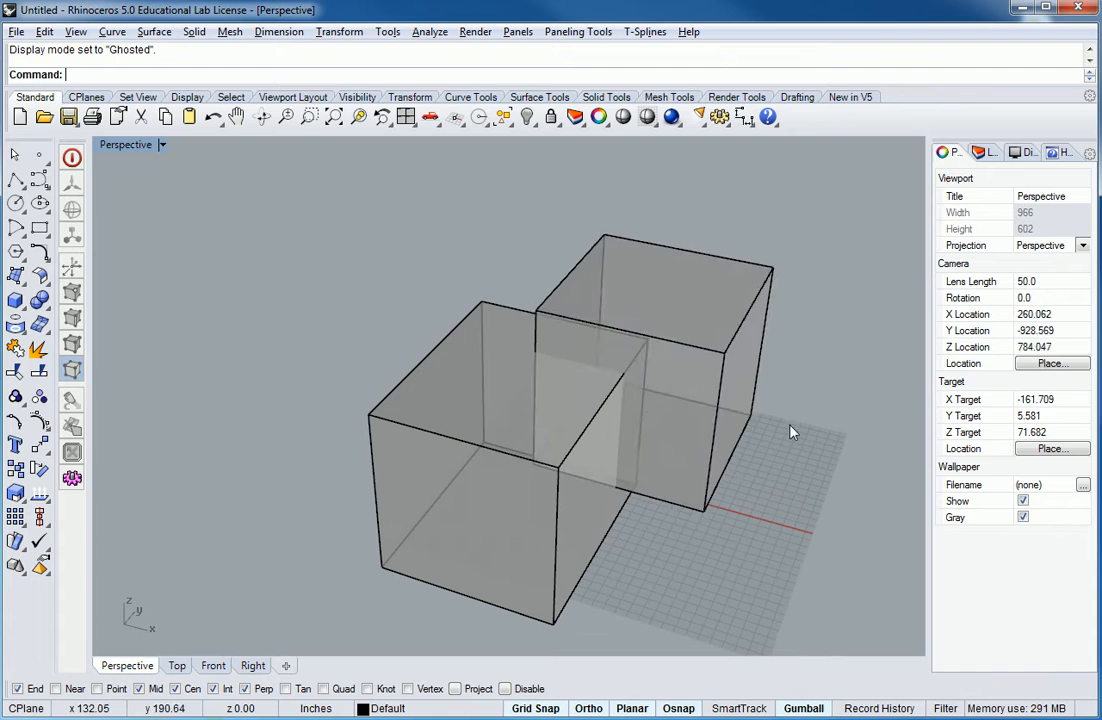
Step: Undo the last gumball move of the raised box and redo it
{"action": "left_click", "coordinate": [735, 327]}
{"action": "right_click_drag", "start_coordinate": [735, 327], "coordinate": [748, 410]}
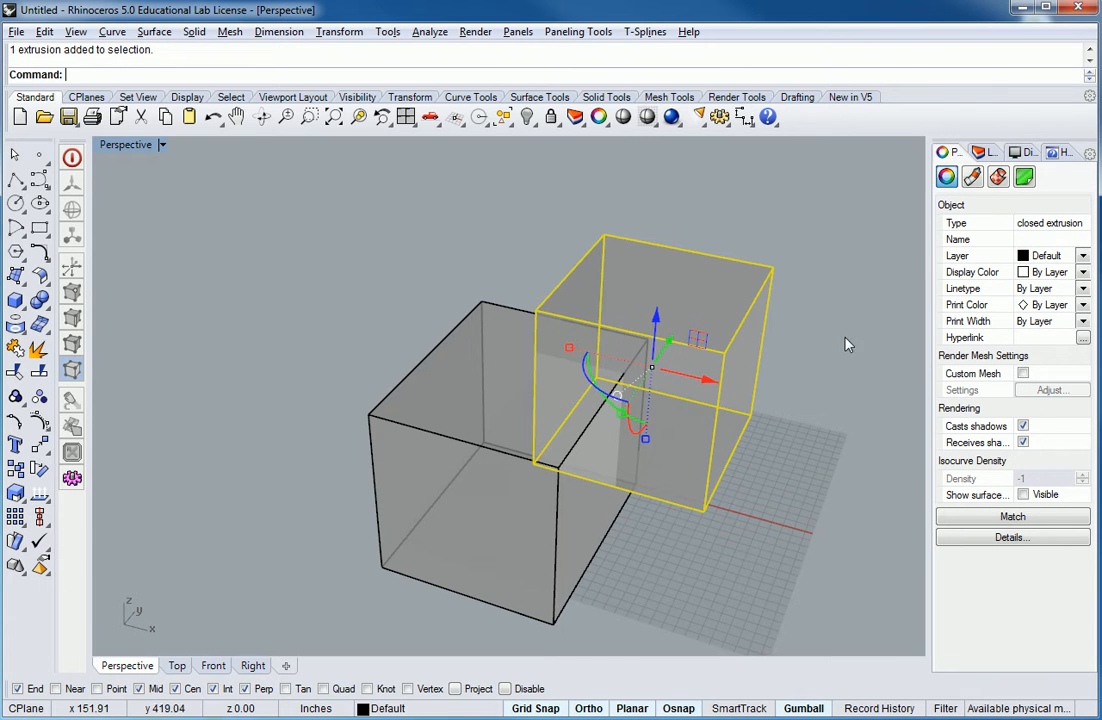
{"action": "key", "text": "Escape"}
{"action": "key", "text": "ctrl+z"}
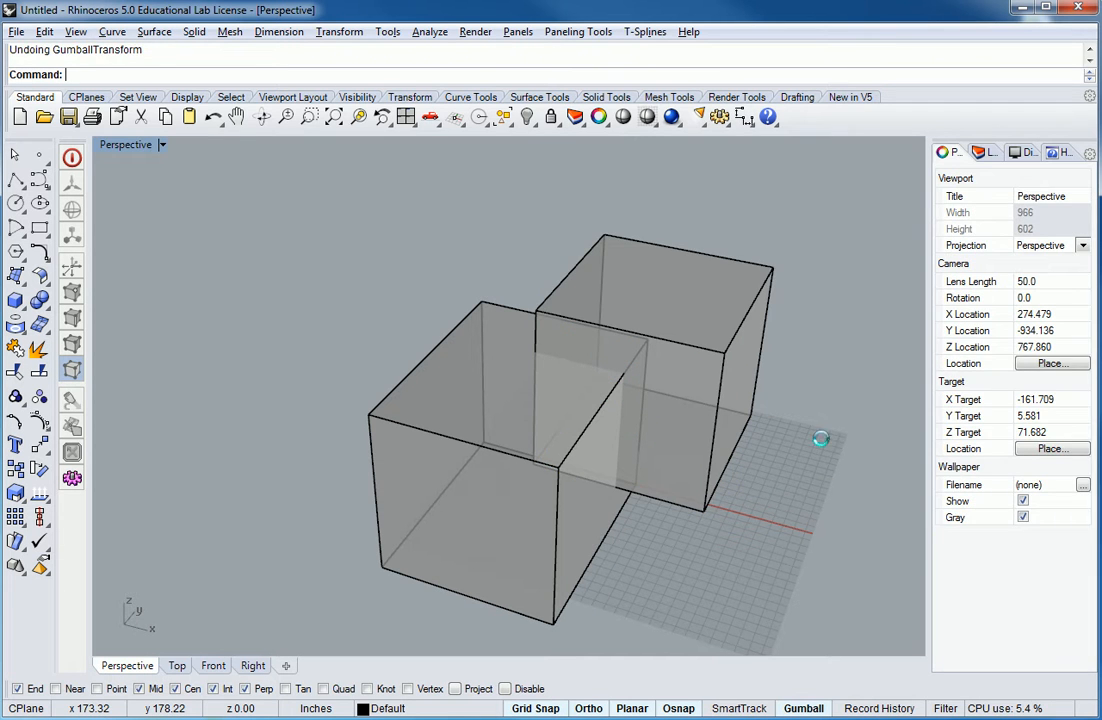
{"action": "key", "text": "ctrl+y"}
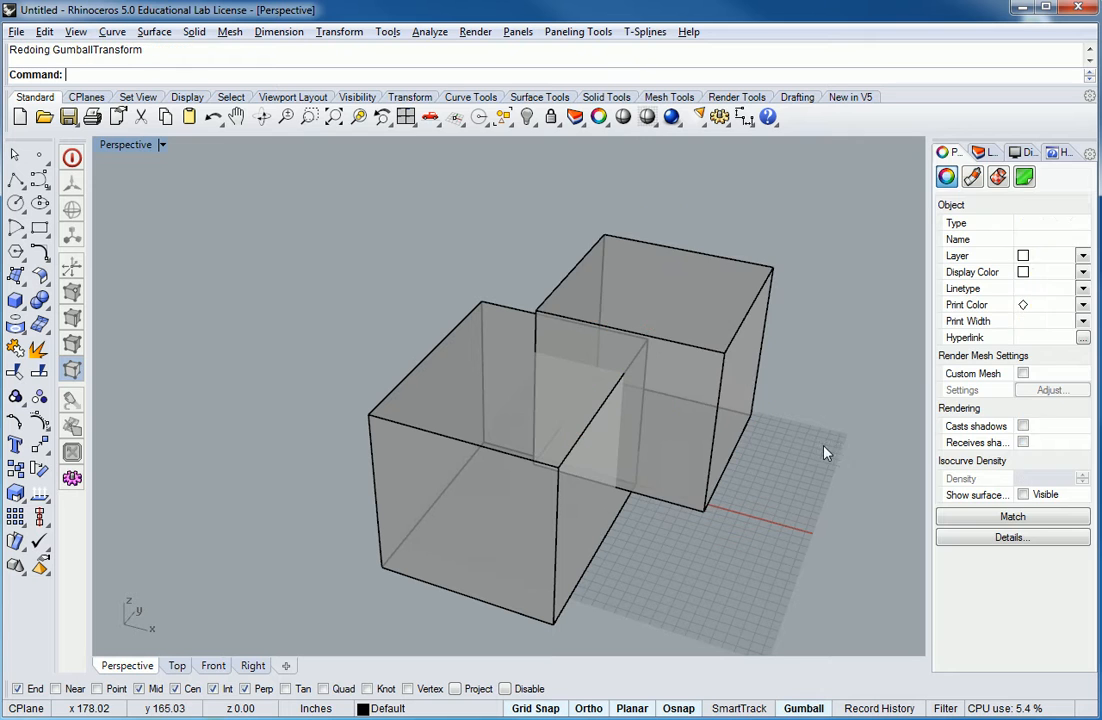
Step: Place a copy of the raised box 70 feet away in the positive X direction
{"action": "left_click", "coordinate": [766, 366]}
{"action": "right_click_drag", "start_coordinate": [803, 404], "coordinate": [660, 335], "text": "shift"}
{"action": "left_click", "coordinate": [580, 311]}
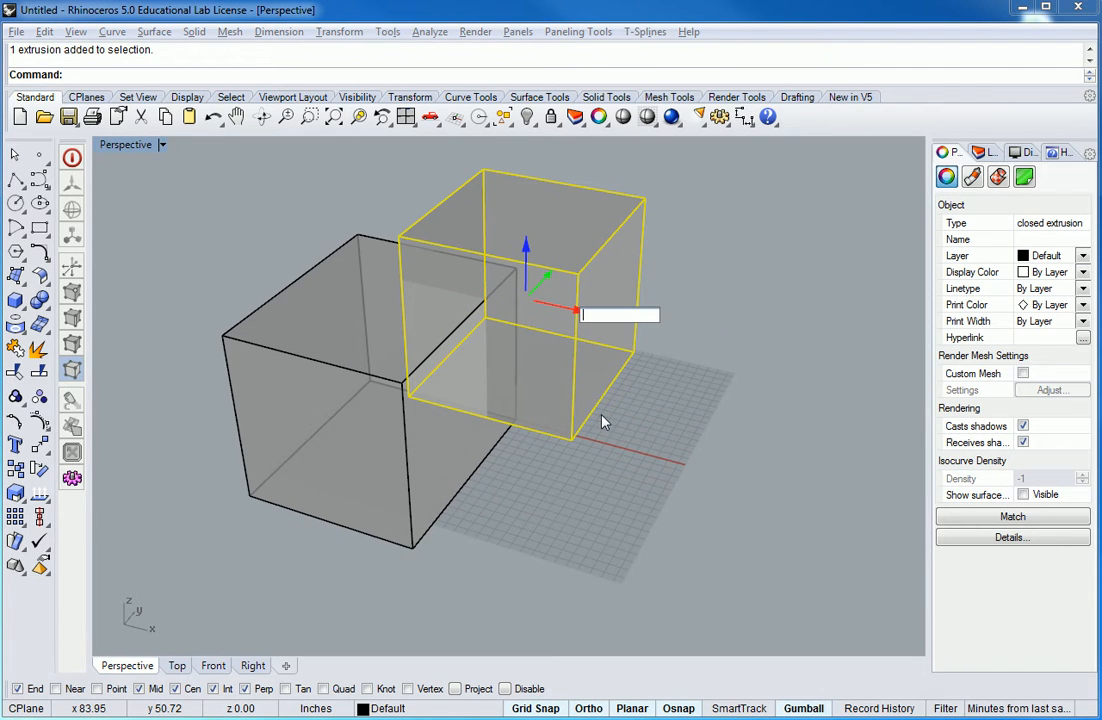
{"action": "type", "text": "50"}
{"action": "key", "text": "BackSpace"}
{"action": "key", "text": "BackSpace"}
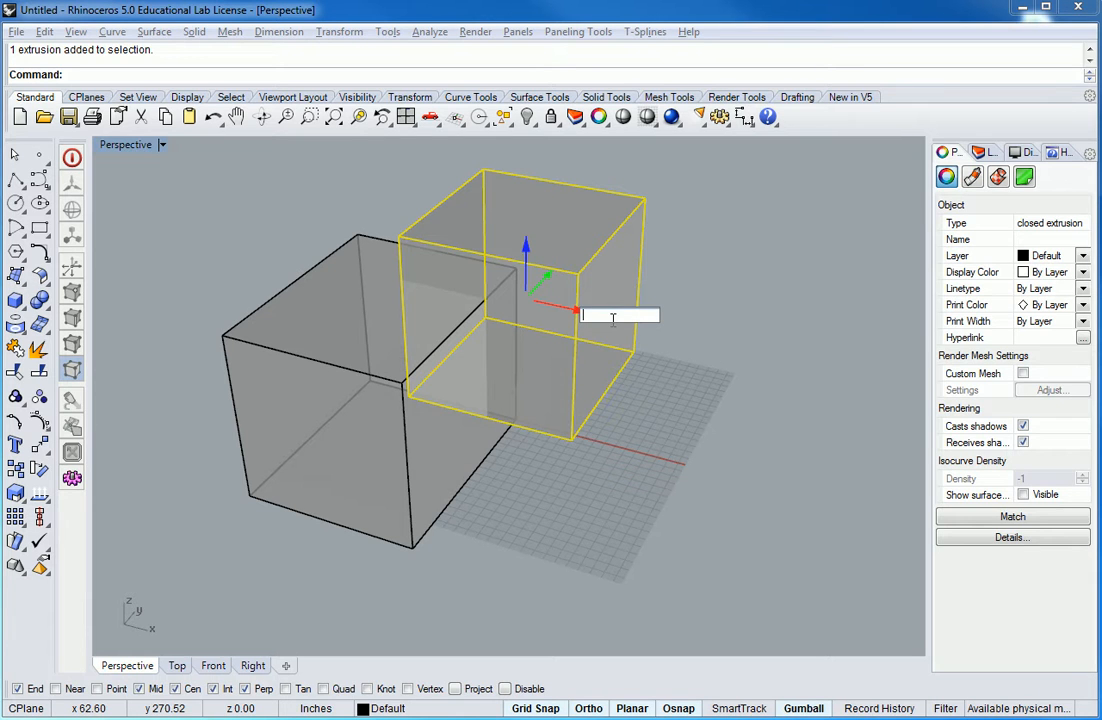
{"action": "key", "text": "Escape"}
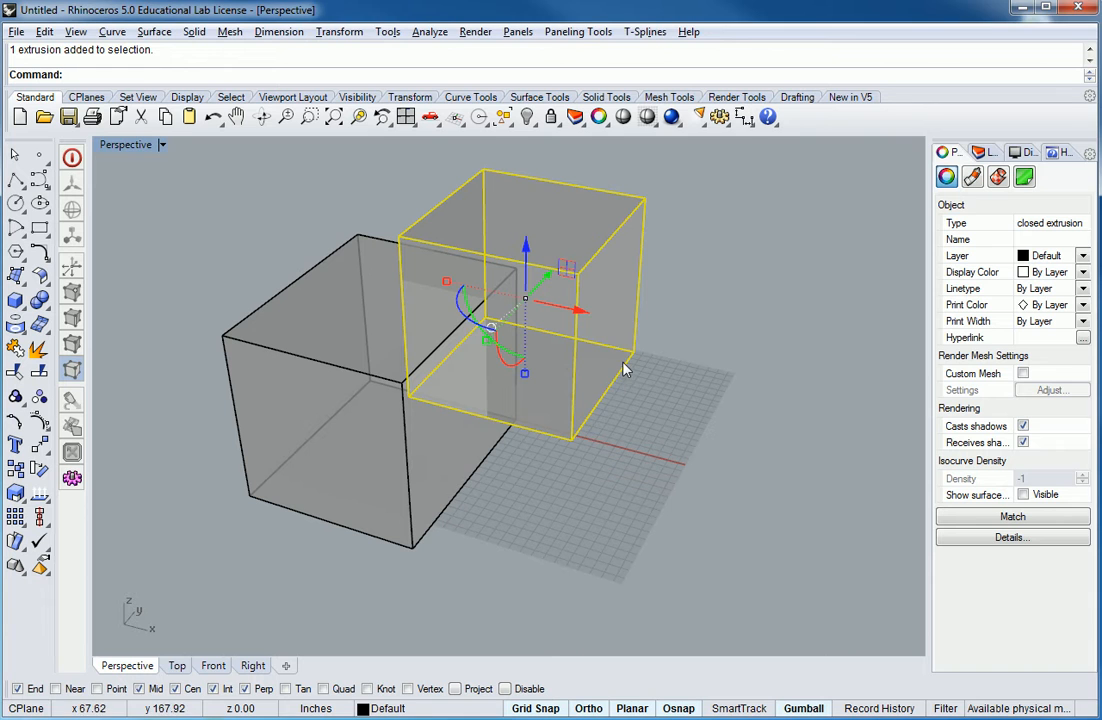
{"action": "left_click", "coordinate": [577, 312]}
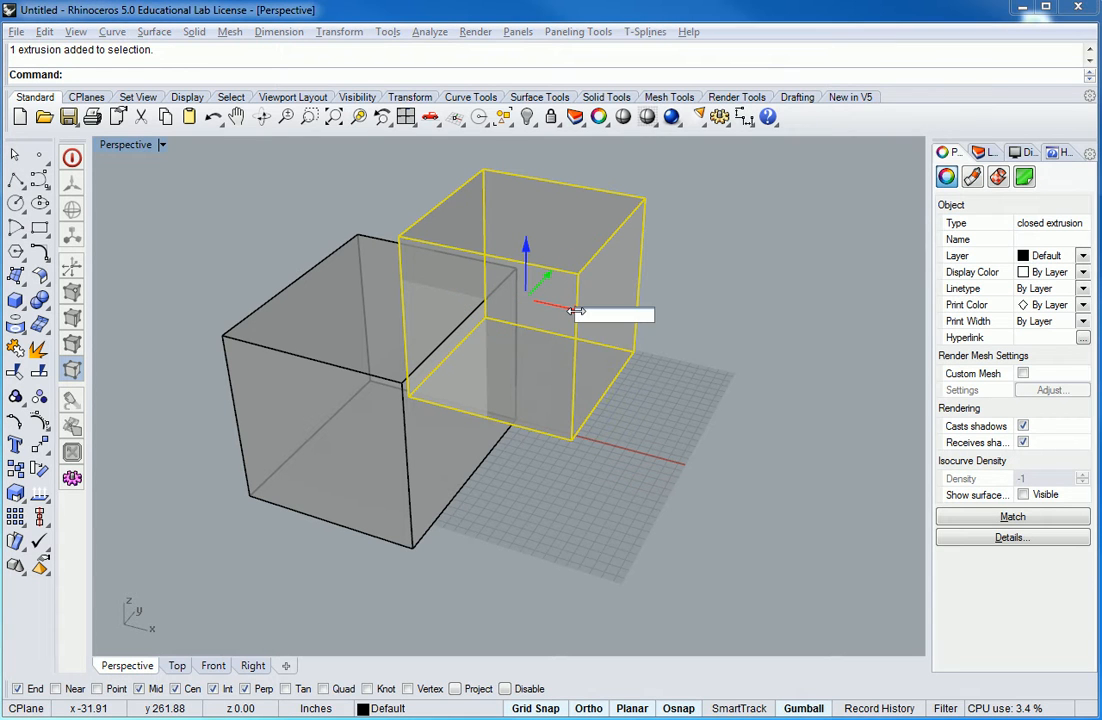
{"action": "type", "text": "70"}
{"action": "key", "text": "Return"}
{"action": "key", "text": "Escape"}
Step: Create a box 8' by 6' and 12' high inside the copied box, starting at the copy's front-left base corner
{"action": "scroll", "coordinate": [578, 315], "scroll_direction": "down", "scroll_amount": 5}
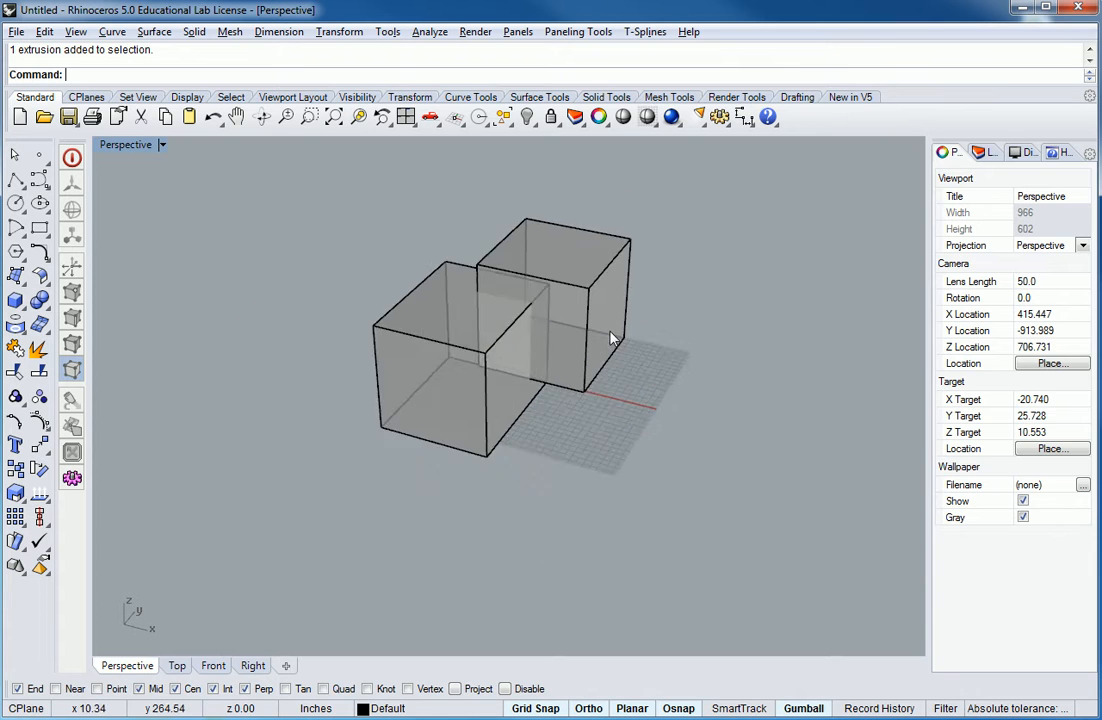
{"action": "right_click_drag", "start_coordinate": [789, 427], "coordinate": [627, 444], "text": "shift"}
{"action": "scroll", "coordinate": [566, 400], "scroll_direction": "up", "scroll_amount": 10}
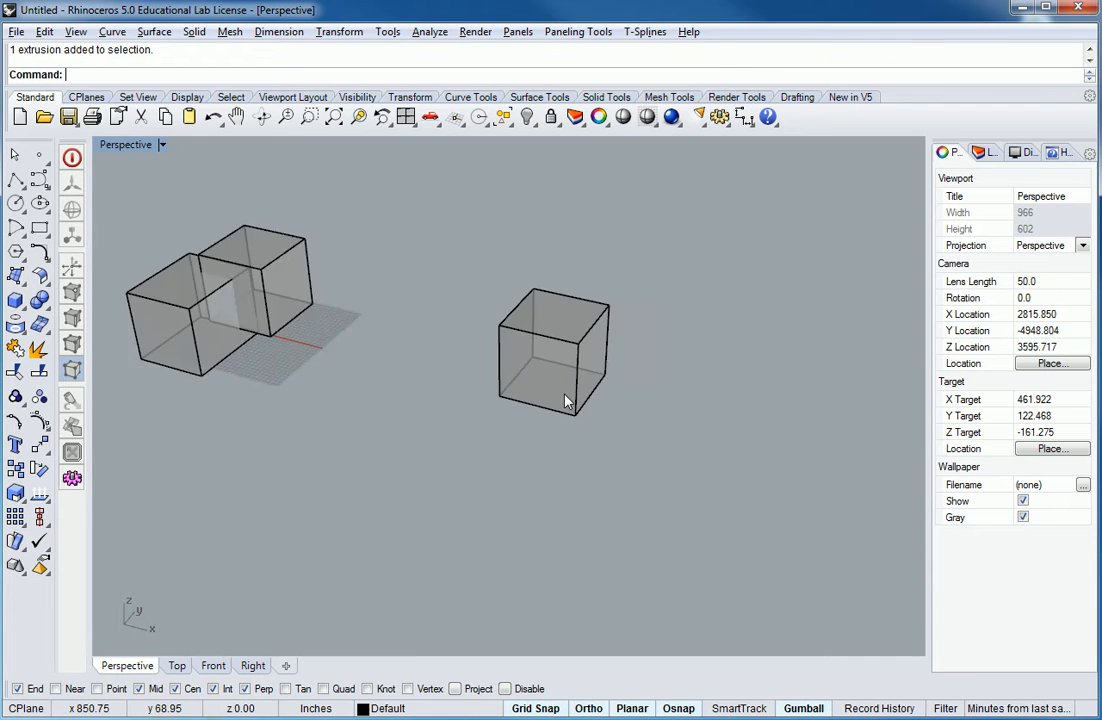
{"action": "right_click_drag", "start_coordinate": [585, 403], "coordinate": [667, 385], "text": "shift"}
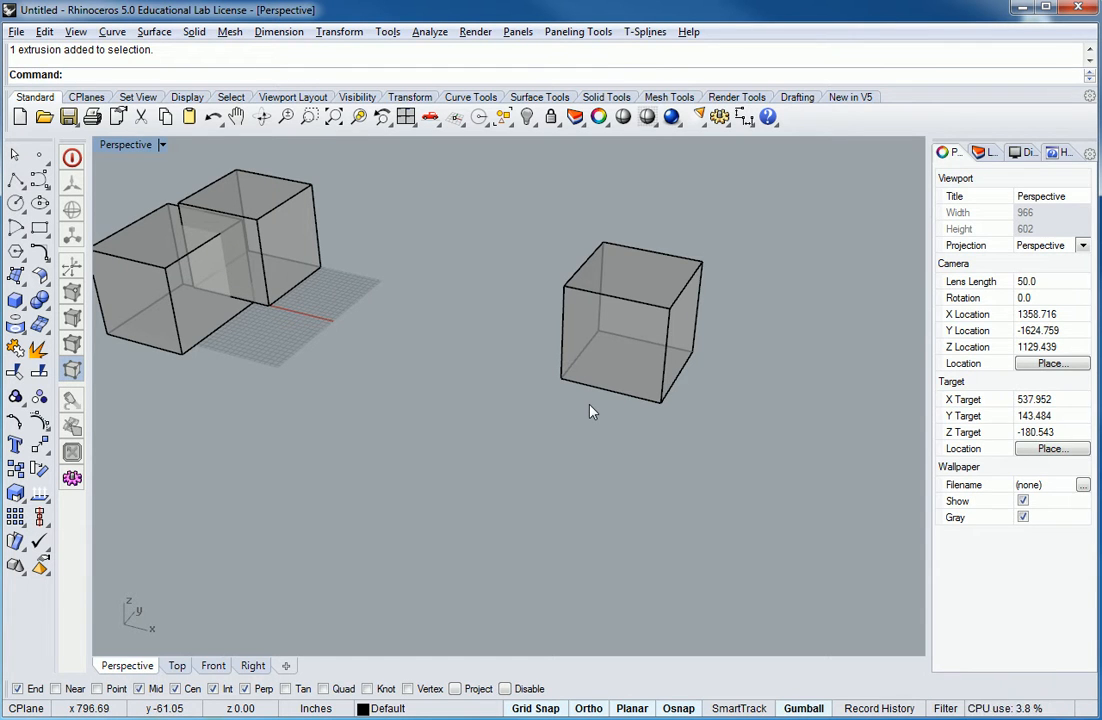
{"action": "type", "text": "Re"}
{"action": "key", "text": "Escape"}
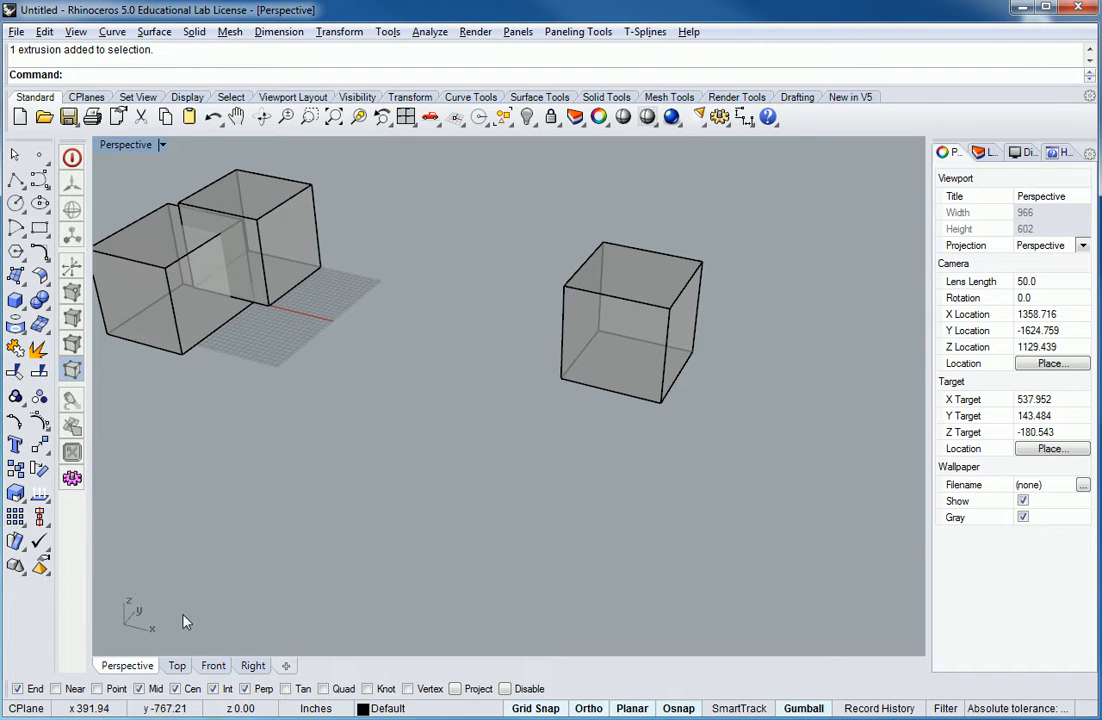
{"action": "left_click", "coordinate": [15, 300]}
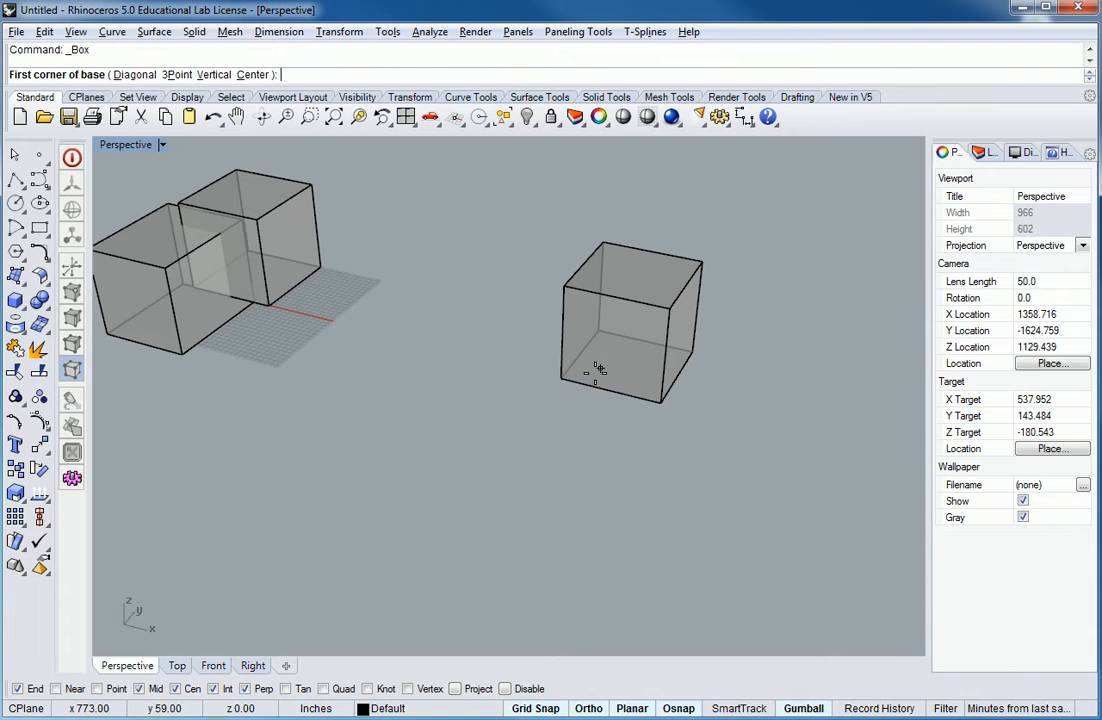
{"action": "left_click", "coordinate": [563, 376]}
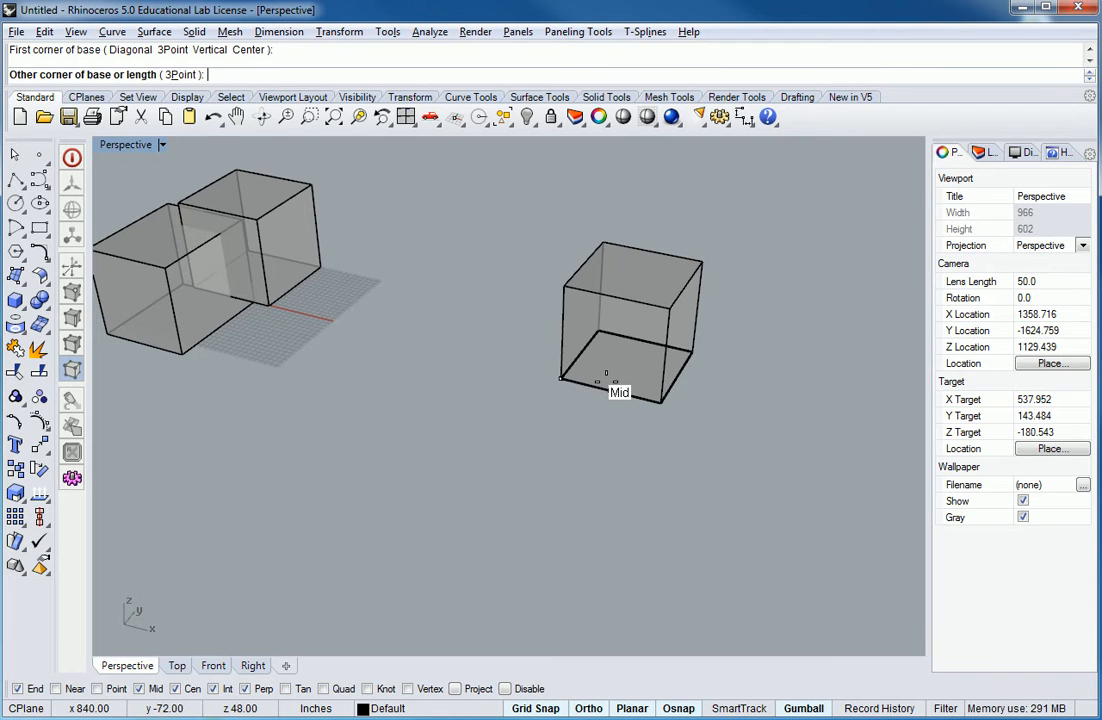
{"action": "type", "text": "@8',6"}
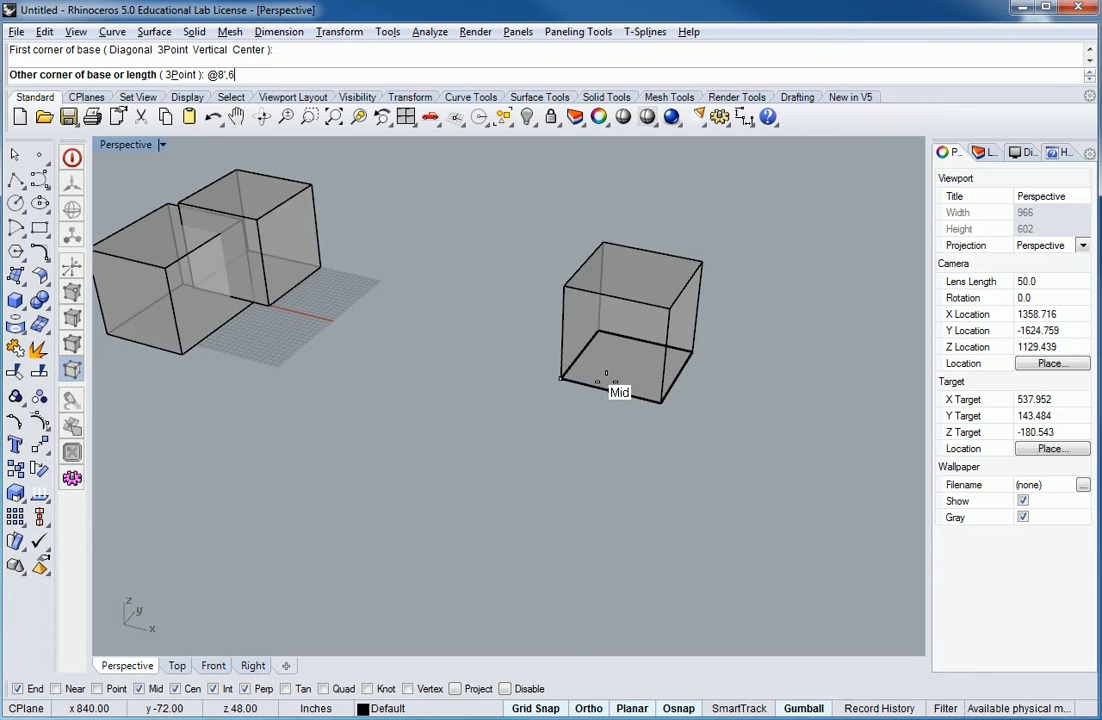
{"action": "type", "text": "'"}
{"action": "key", "text": "Return"}
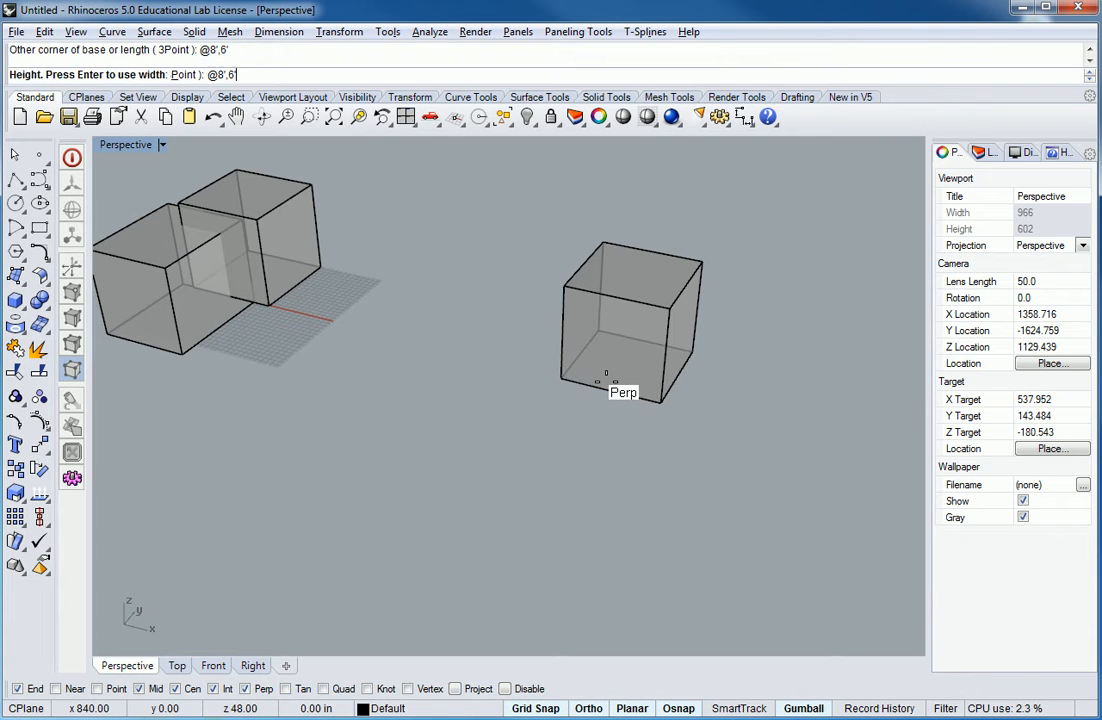
{"action": "type", "text": "12'"}
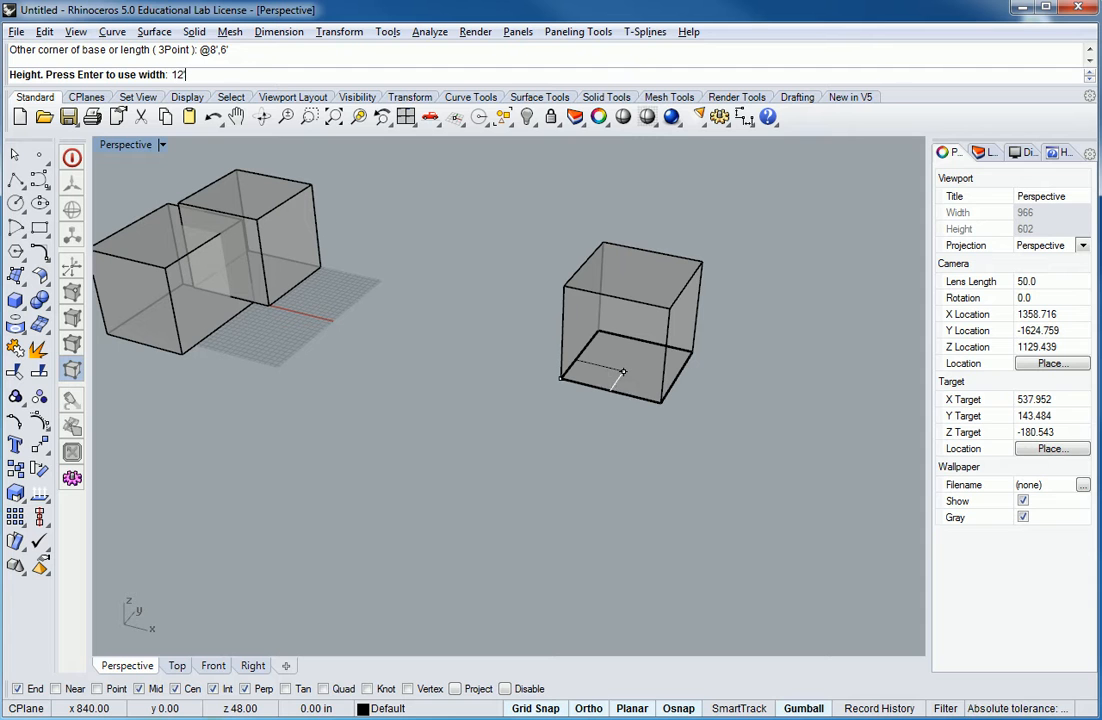
{"action": "key", "text": "Return"}
Step: Subtract the 8' by 6' by 12' box from the copied box with Boolean Difference
{"action": "right_click_drag", "start_coordinate": [381, 388], "coordinate": [445, 497]}
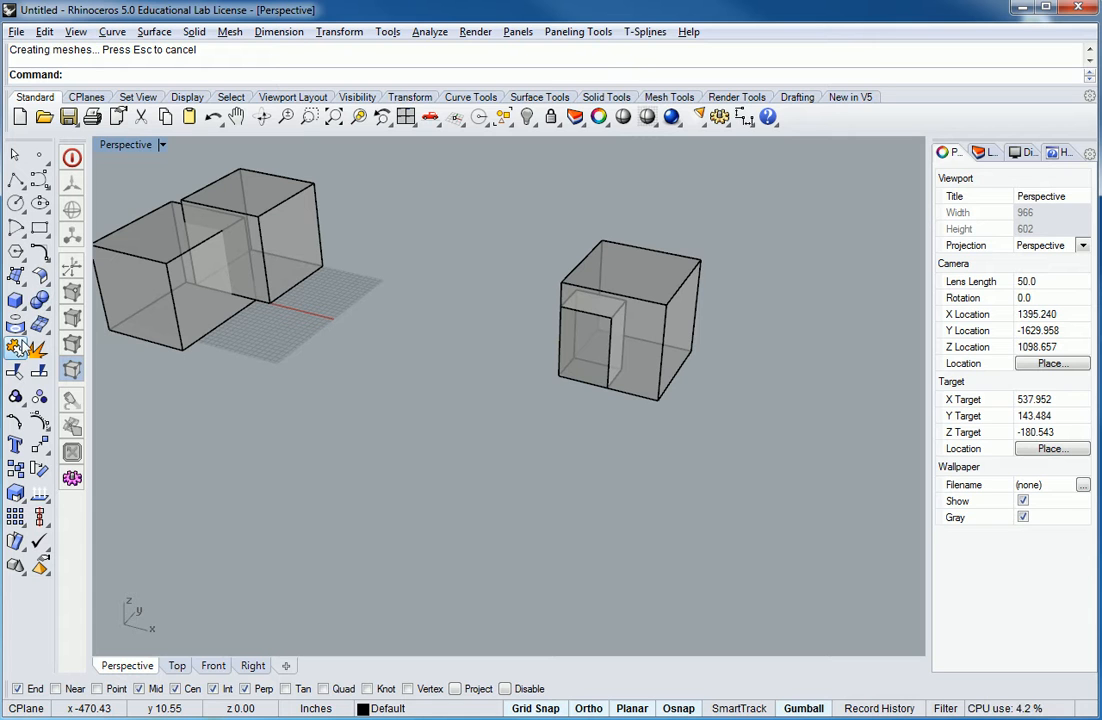
{"action": "left_click", "coordinate": [45, 310]}
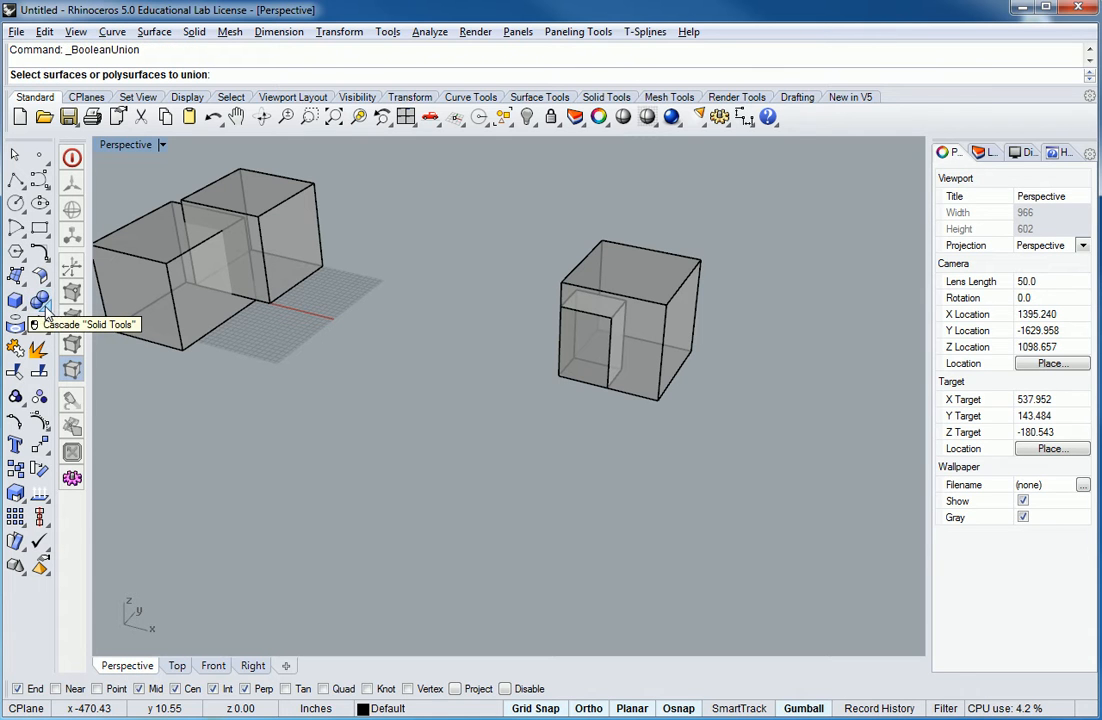
{"action": "left_click", "coordinate": [45, 311]}
{"action": "left_click", "coordinate": [89, 307]}
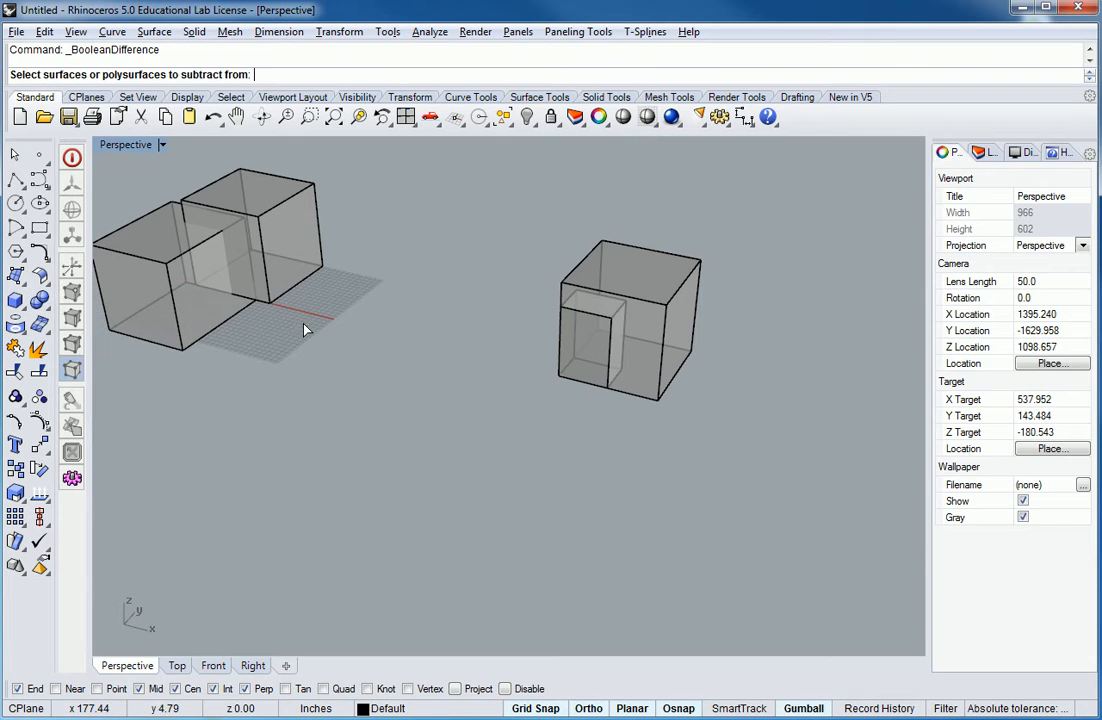
{"action": "left_click", "coordinate": [701, 287]}
{"action": "key", "text": "Return"}
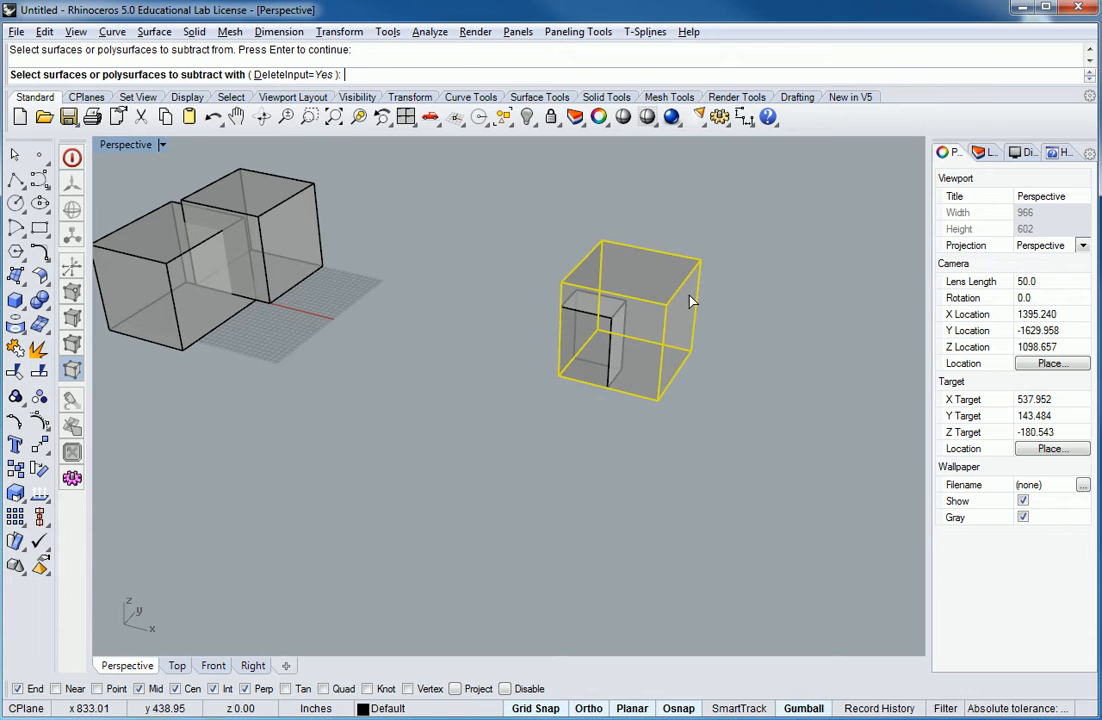
{"action": "left_click", "coordinate": [614, 325]}
{"action": "key", "text": "Return"}
Step: Delete the two inner vertical faces of the notch cut into the copied box
{"action": "right_click_drag", "start_coordinate": [625, 371], "coordinate": [721, 298]}
{"action": "left_click", "coordinate": [640, 256]}
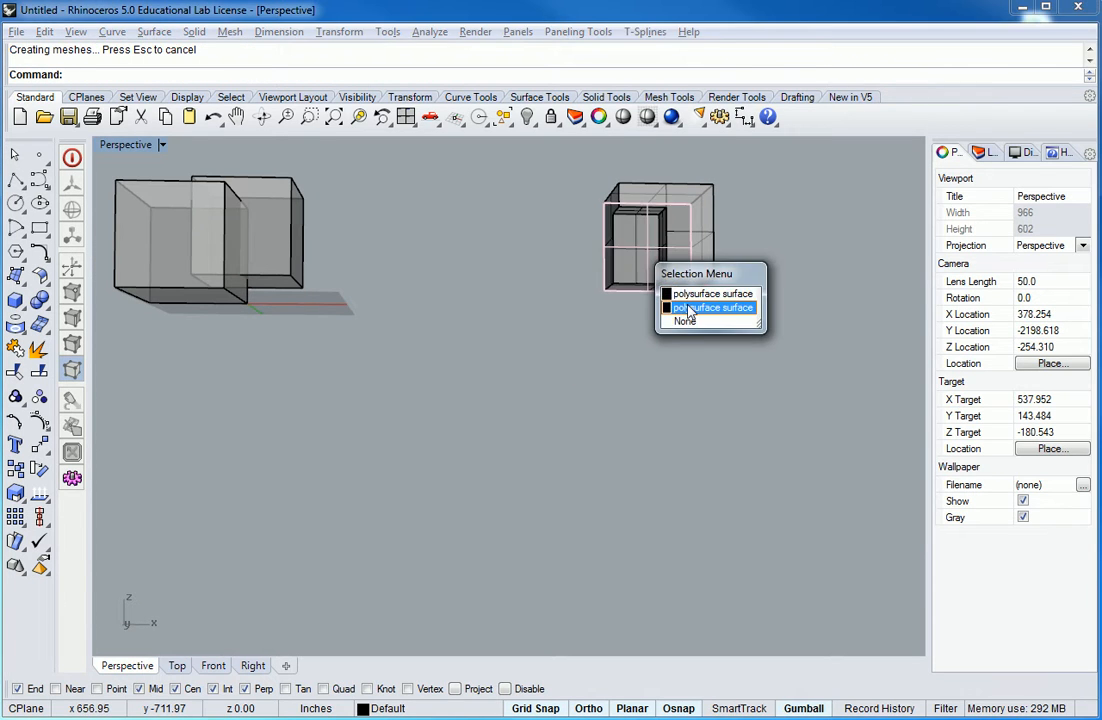
{"action": "left_click", "coordinate": [690, 291]}
{"action": "key", "text": "Delete"}
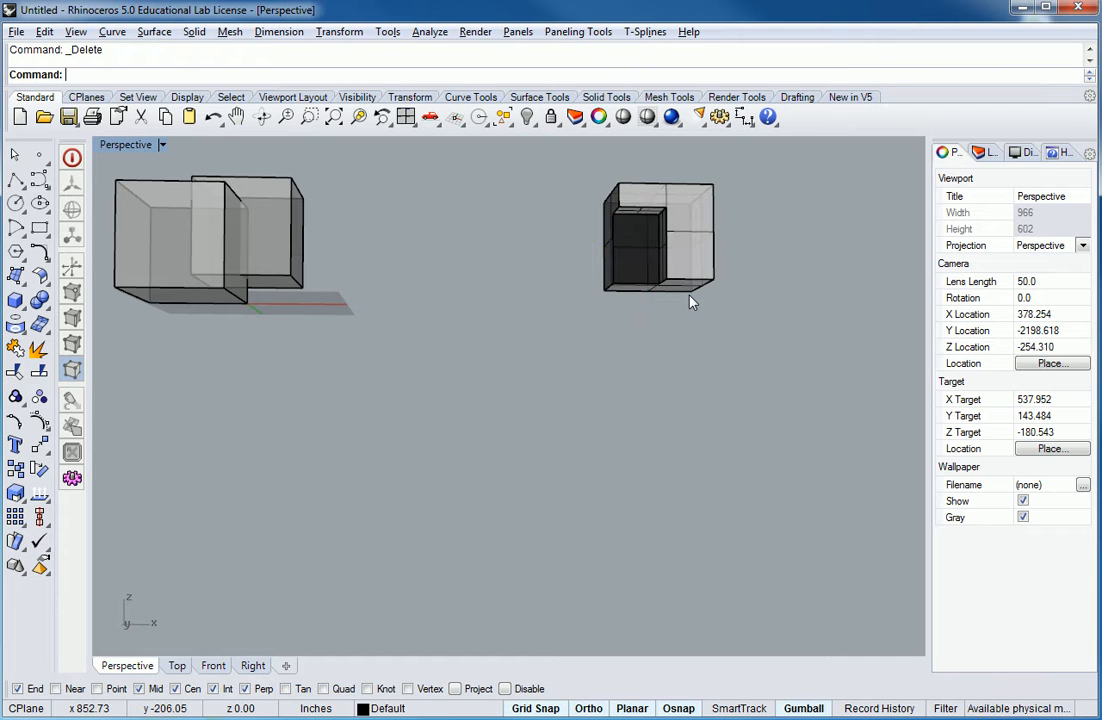
{"action": "right_click_drag", "start_coordinate": [706, 394], "coordinate": [726, 313]}
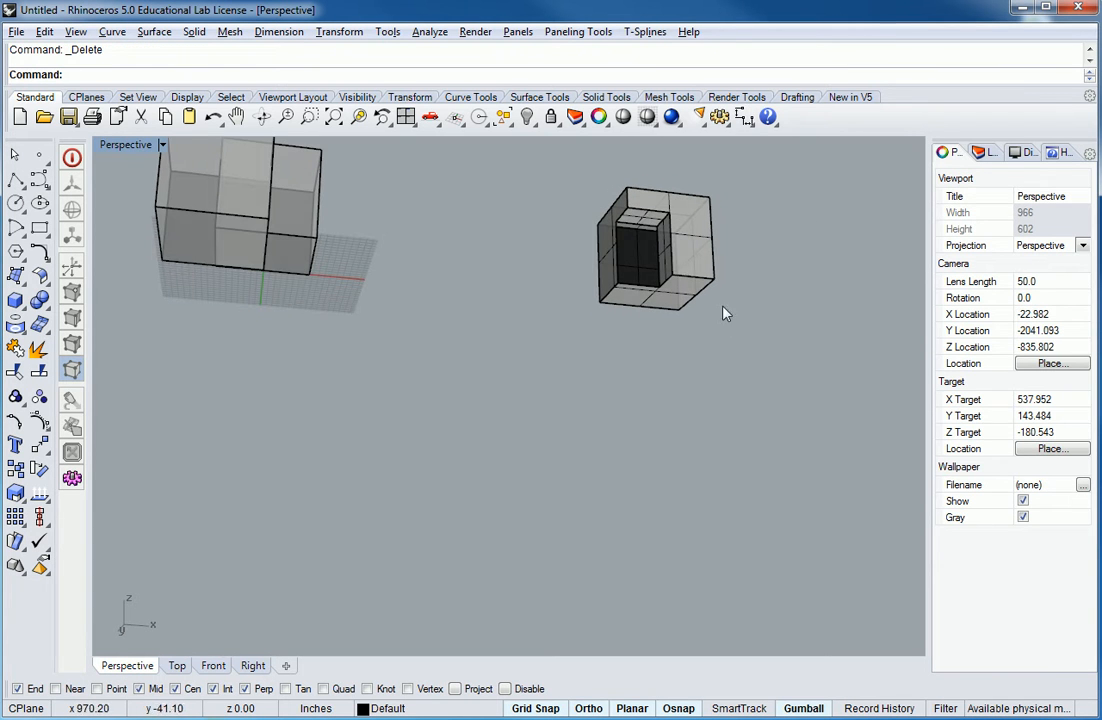
{"action": "left_click", "coordinate": [648, 230]}
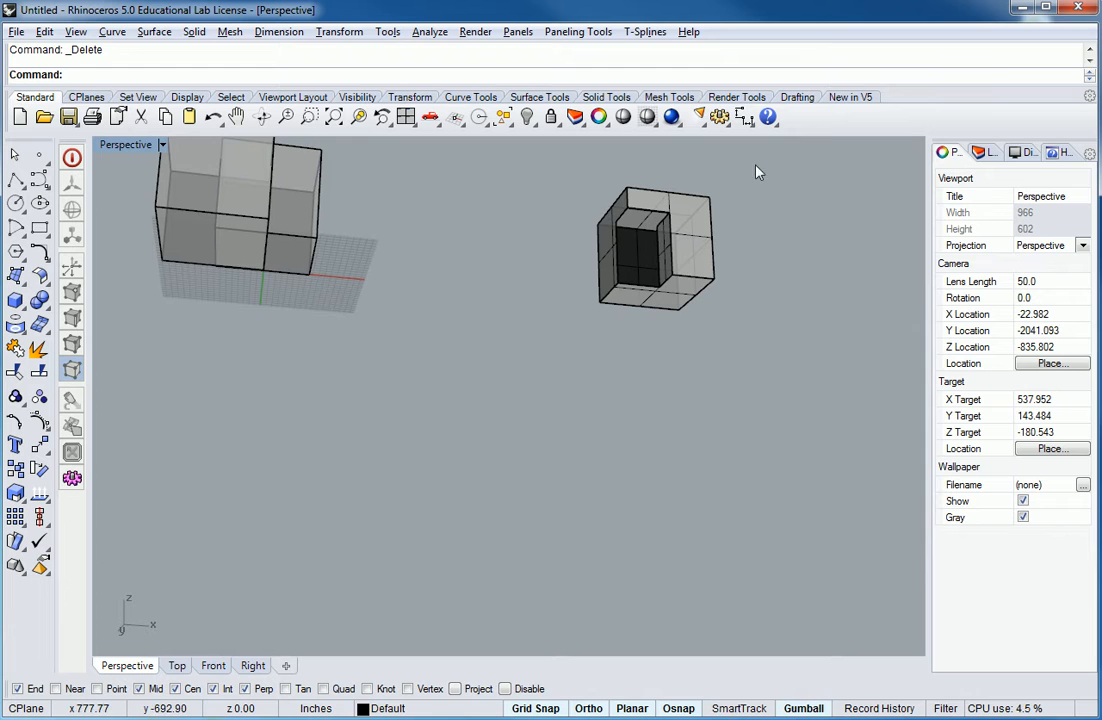
{"action": "right_click_drag", "start_coordinate": [519, 504], "coordinate": [660, 285]}
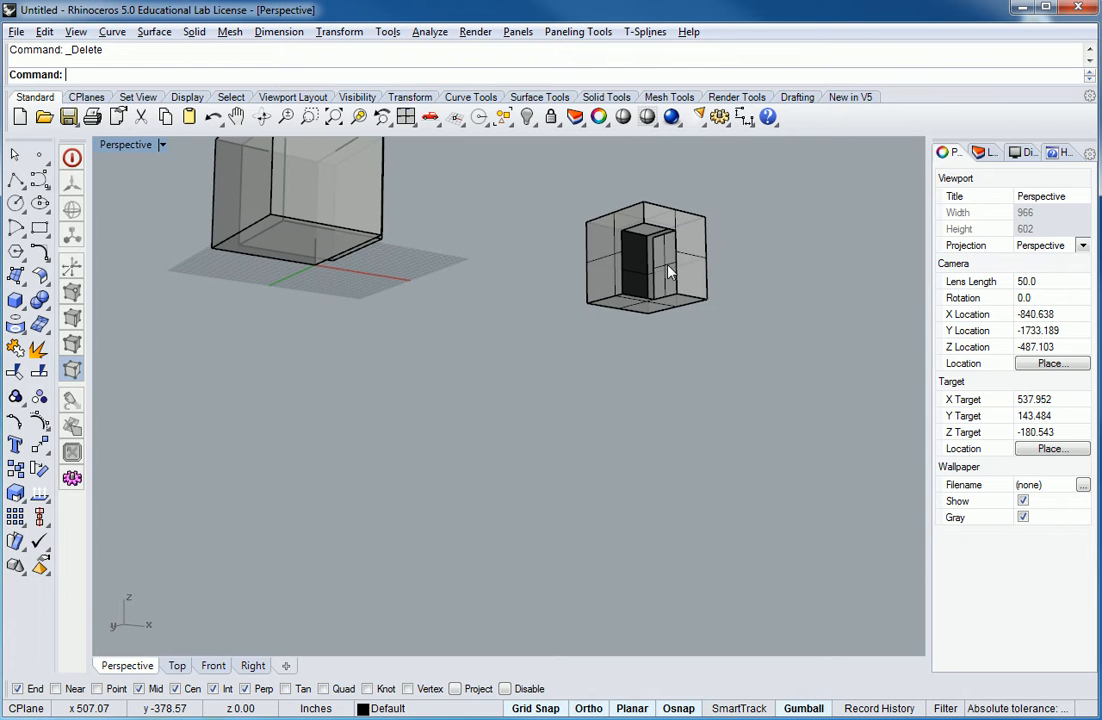
{"action": "left_click", "coordinate": [668, 270]}
{"action": "key", "text": "Delete"}
{"action": "mouse_move", "coordinate": [627, 443]}
{"action": "right_mouse_down"}
{"action": "mouse_move", "coordinate": [730, 433]}
{"action": "mouse_move", "coordinate": [644, 436]}
{"action": "mouse_move", "coordinate": [632, 458]}
{"action": "mouse_move", "coordinate": [642, 418]}
{"action": "mouse_move", "coordinate": [607, 434]}
{"action": "right_mouse_up"}
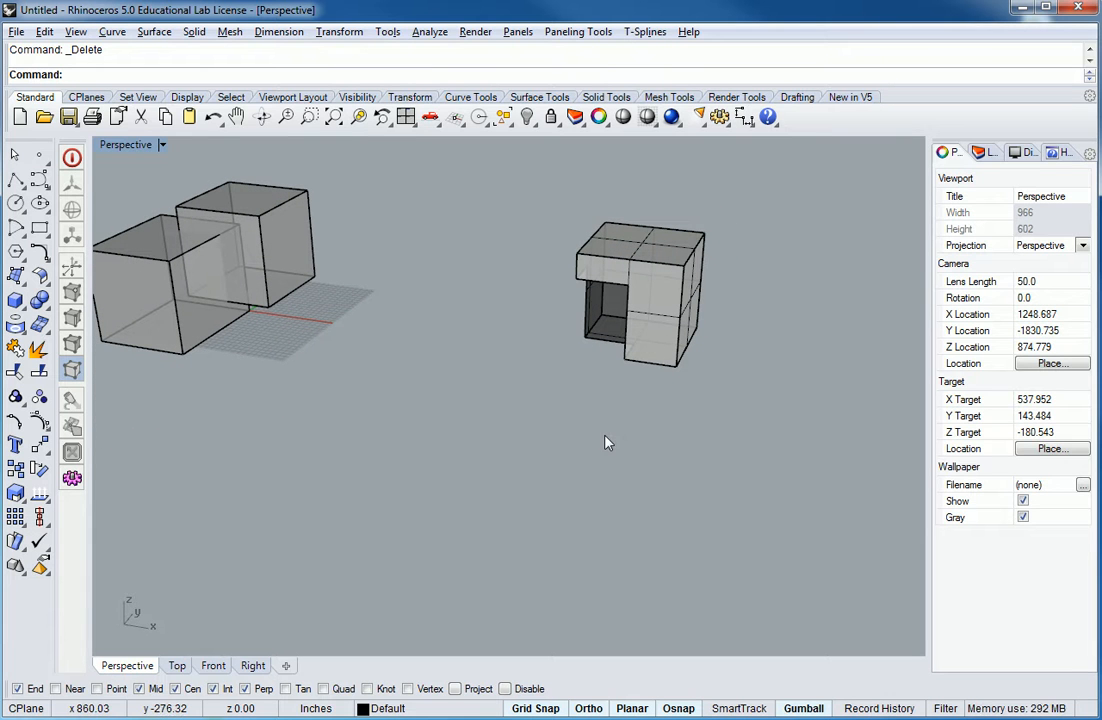
Step: Offset the notched box's surfaces 9 inches inward as a solid with OffsetSrf, flipping all directions
{"action": "type", "text": "Offset"}
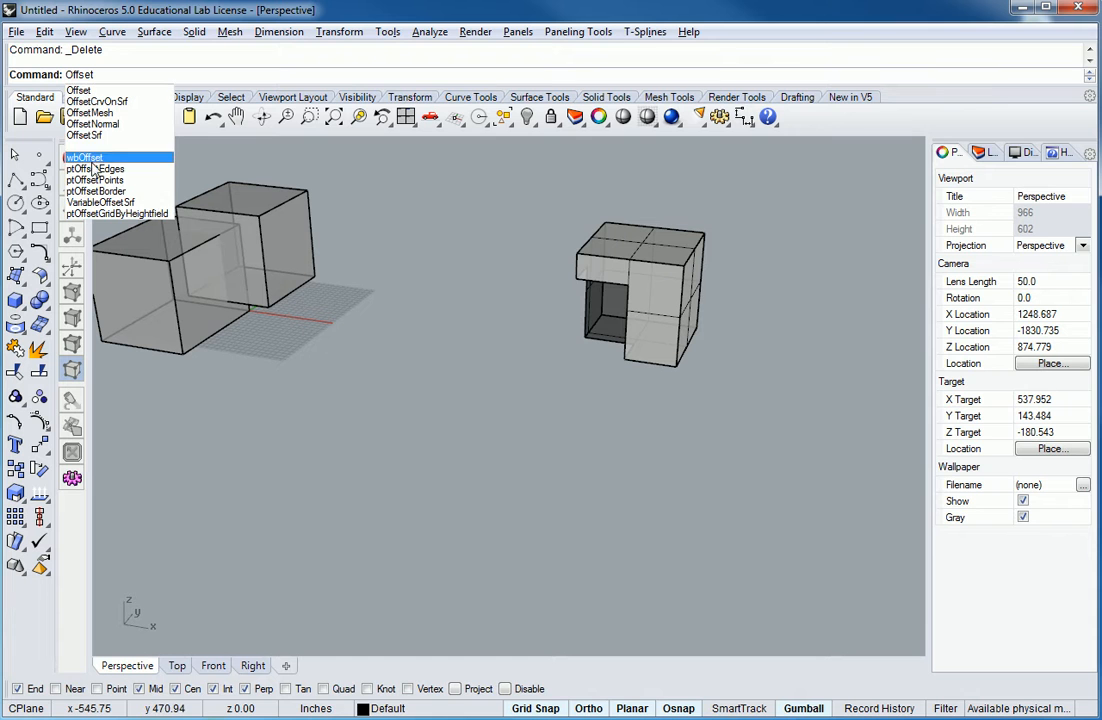
{"action": "left_click", "coordinate": [93, 136]}
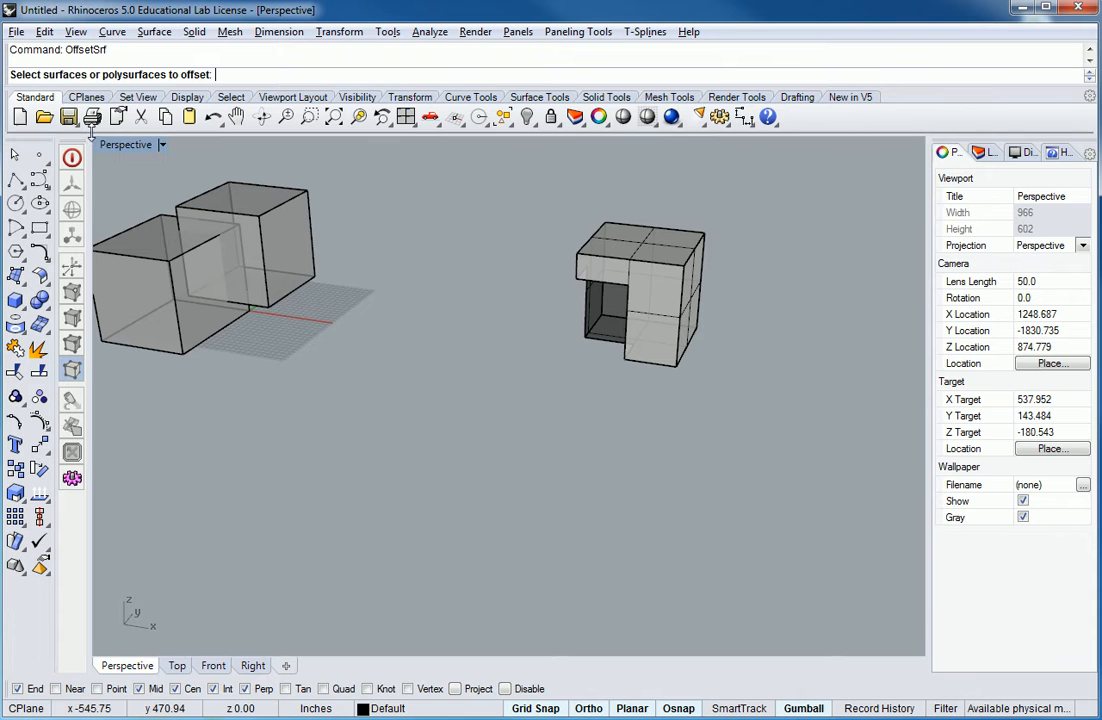
{"action": "left_click", "coordinate": [665, 278]}
{"action": "key", "text": "Return"}
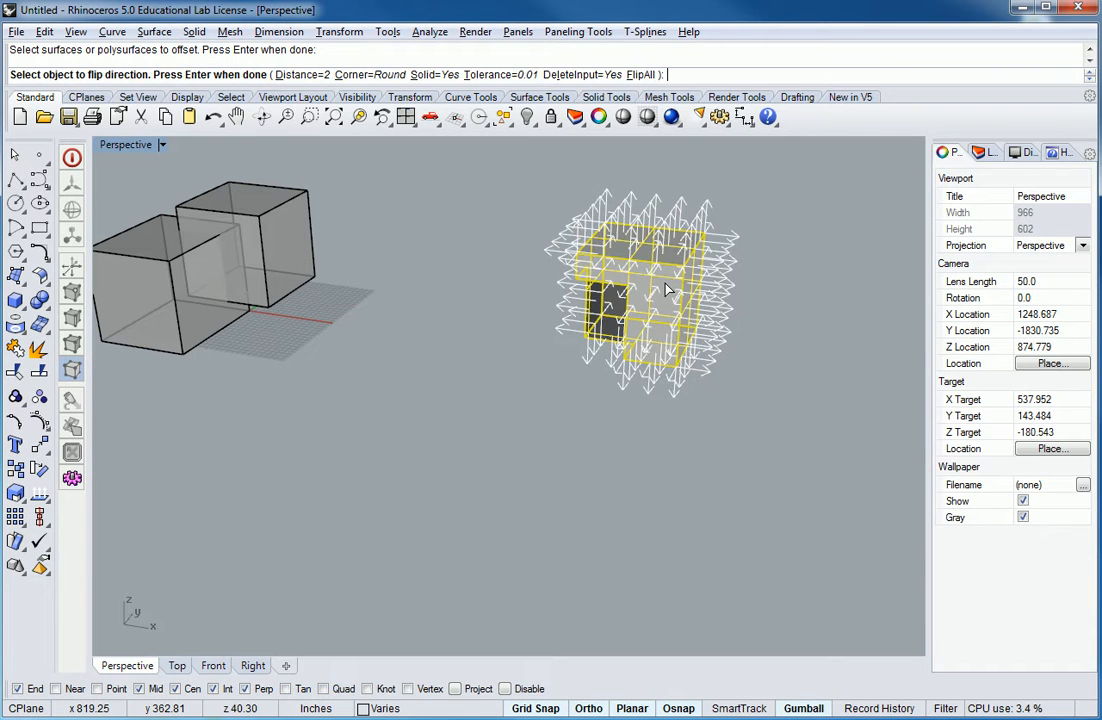
{"action": "left_click", "coordinate": [316, 74]}
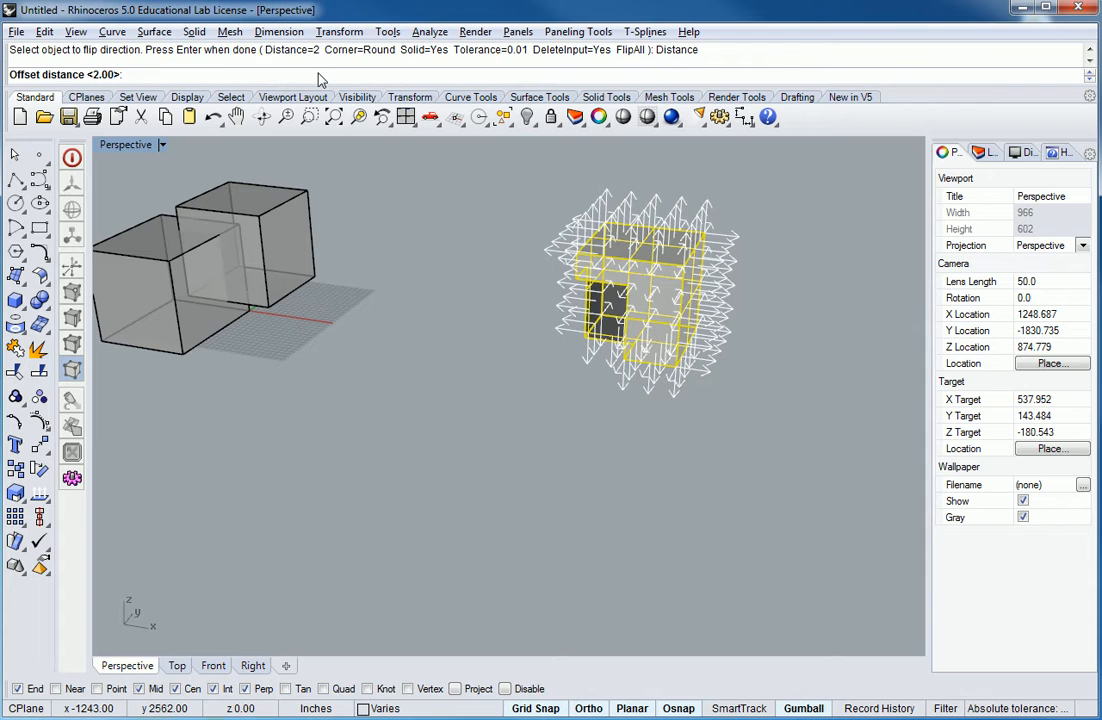
{"action": "type", "text": "9"}
{"action": "key", "text": "Return"}
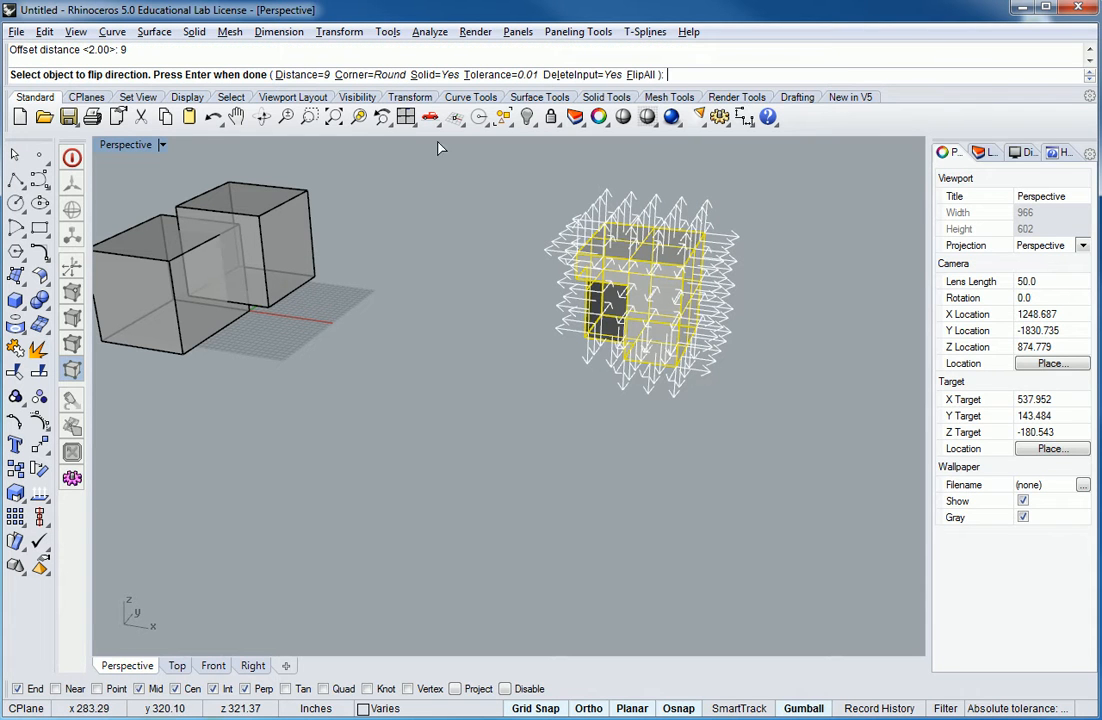
{"action": "left_click", "coordinate": [640, 75]}
{"action": "key", "text": "Return"}
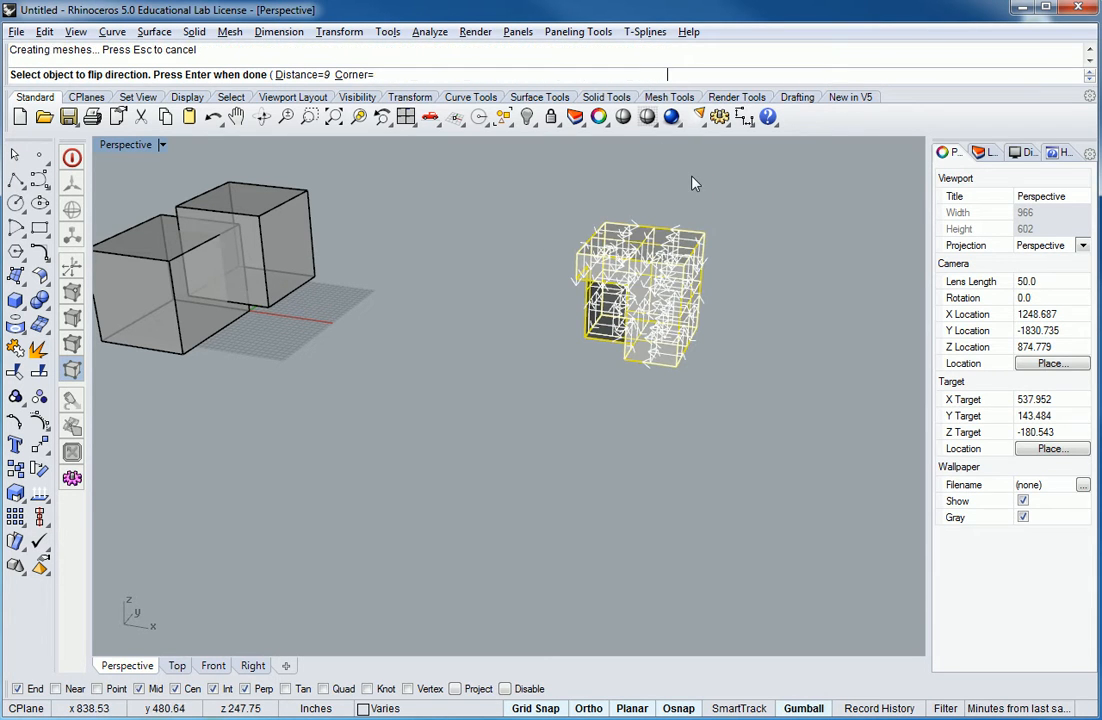
{"action": "right_click_drag", "start_coordinate": [590, 432], "coordinate": [553, 366]}
{"action": "scroll", "coordinate": [576, 271], "scroll_direction": "up", "scroll_amount": 5}
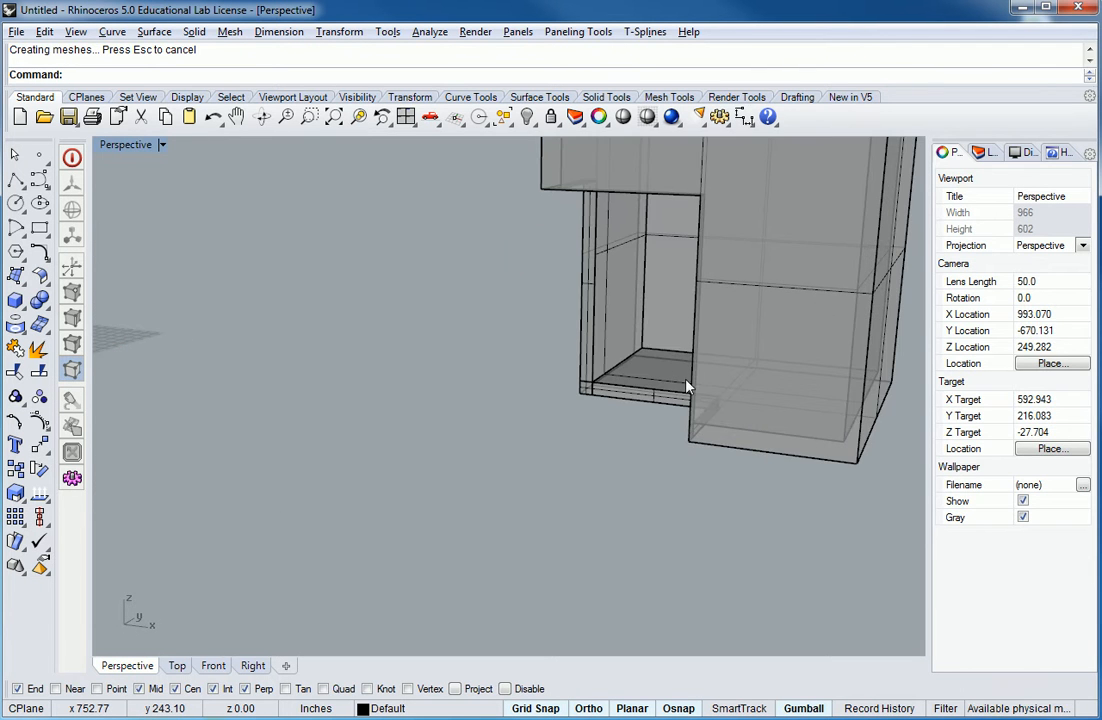
{"action": "right_click_drag", "start_coordinate": [686, 386], "coordinate": [621, 426], "text": "shift"}
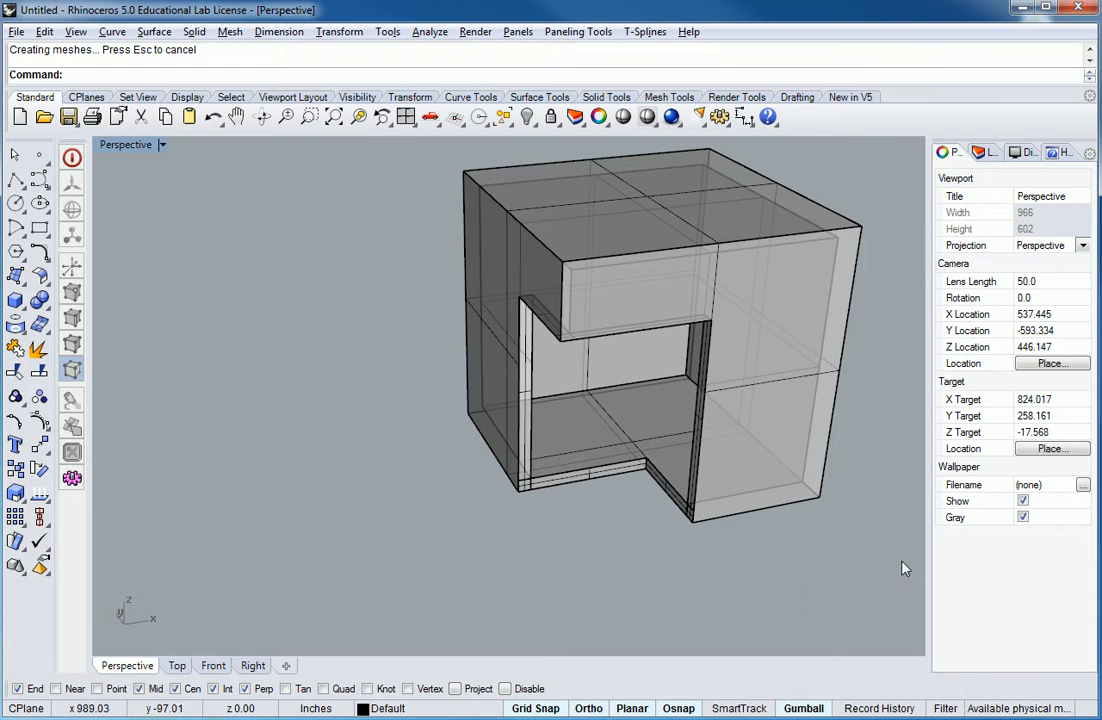
Step: Place a copy of the front box of the original pair 70 feet away in the positive X direction
{"action": "scroll", "coordinate": [660, 502], "scroll_direction": "down", "scroll_amount": 2}
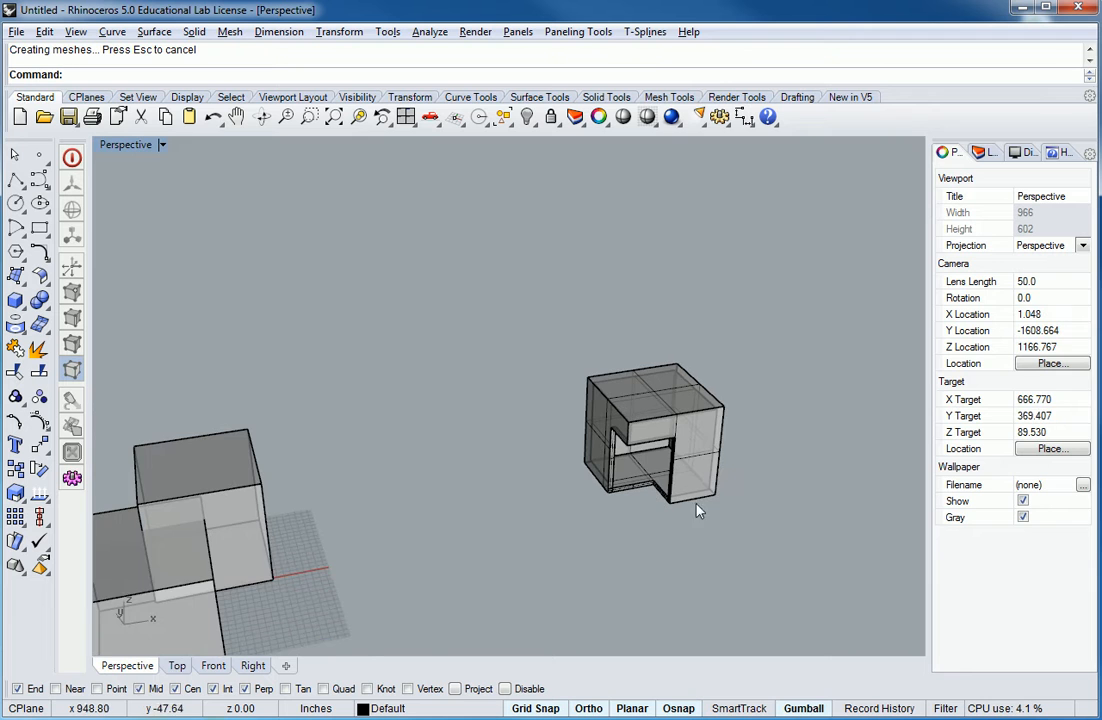
{"action": "right_click_drag", "start_coordinate": [806, 533], "coordinate": [849, 413], "text": "shift"}
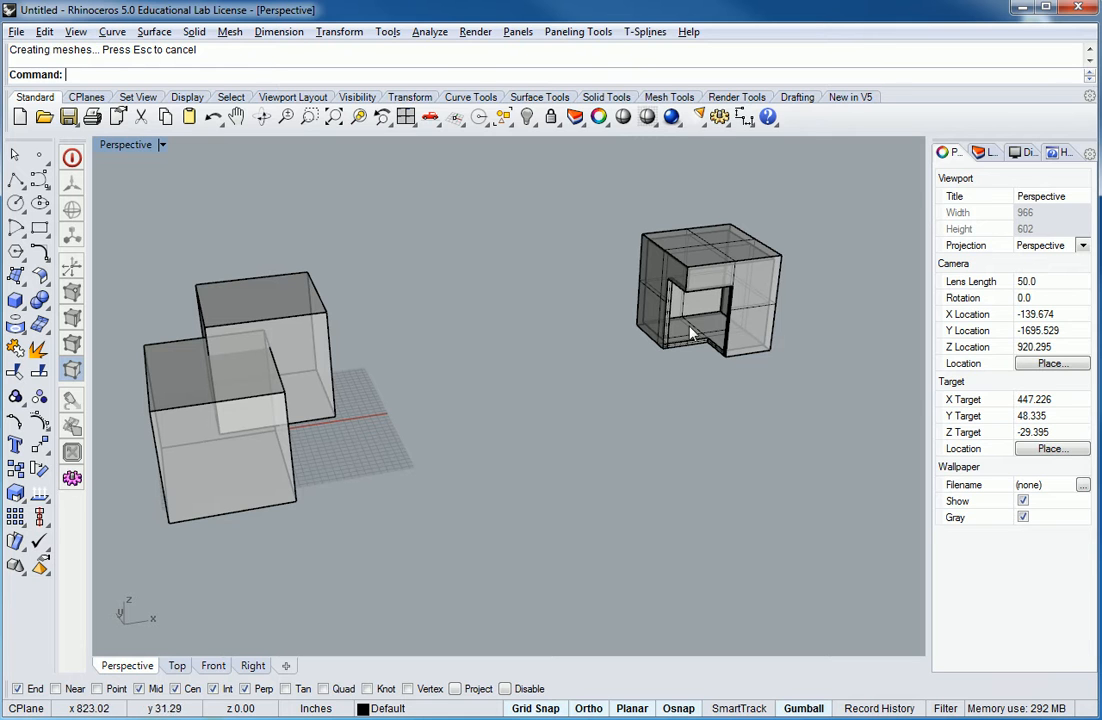
{"action": "right_click_drag", "start_coordinate": [696, 332], "coordinate": [704, 376]}
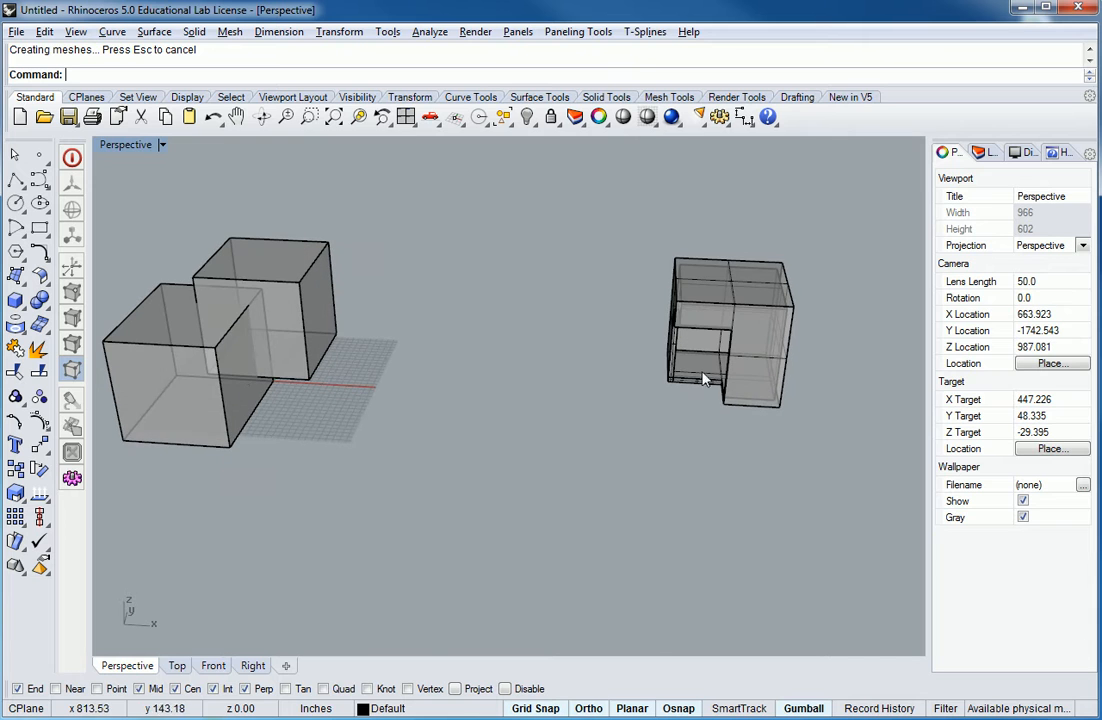
{"action": "left_click", "coordinate": [172, 357]}
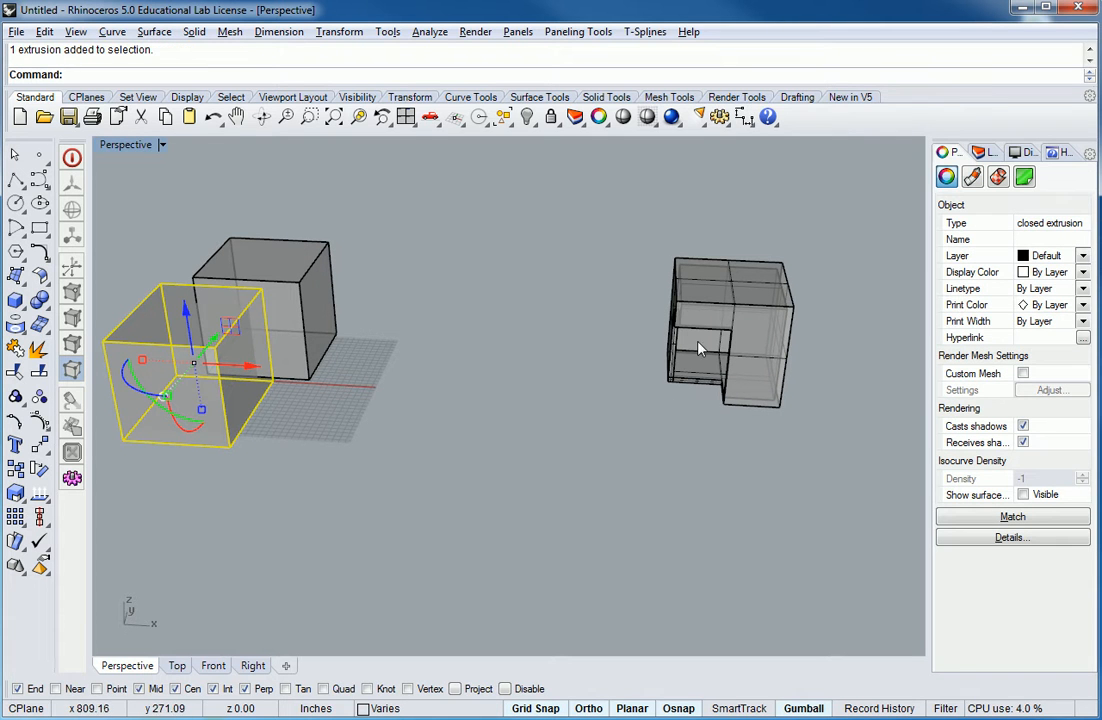
{"action": "left_click", "coordinate": [249, 364]}
{"action": "type", "text": "70"}
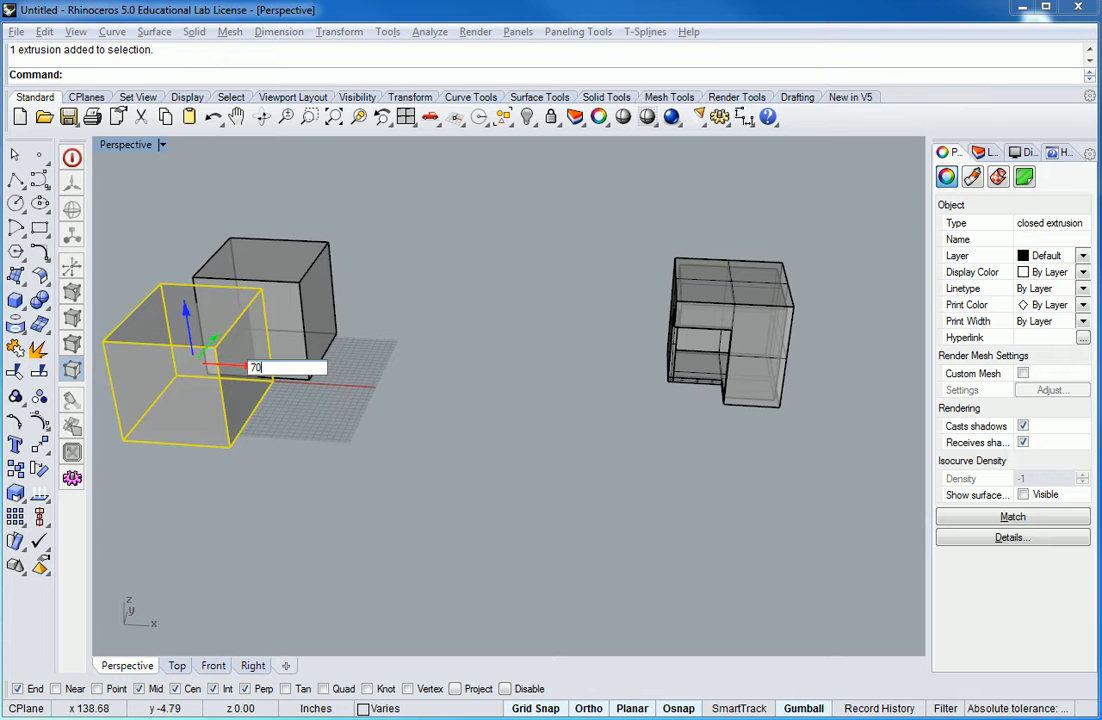
{"action": "key", "text": "Return"}
{"action": "left_click", "coordinate": [467, 465]}
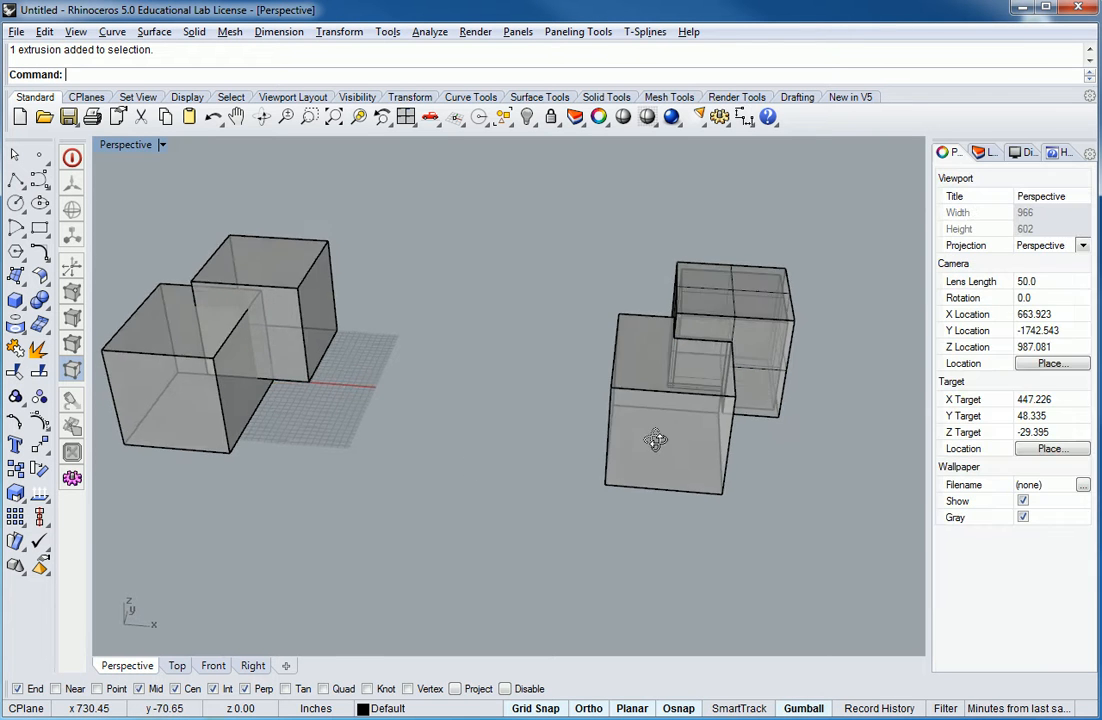
Step: Examine from several angles how the newly copied box overlaps the hollow notched box
{"action": "right_click_drag", "start_coordinate": [654, 440], "coordinate": [578, 405]}
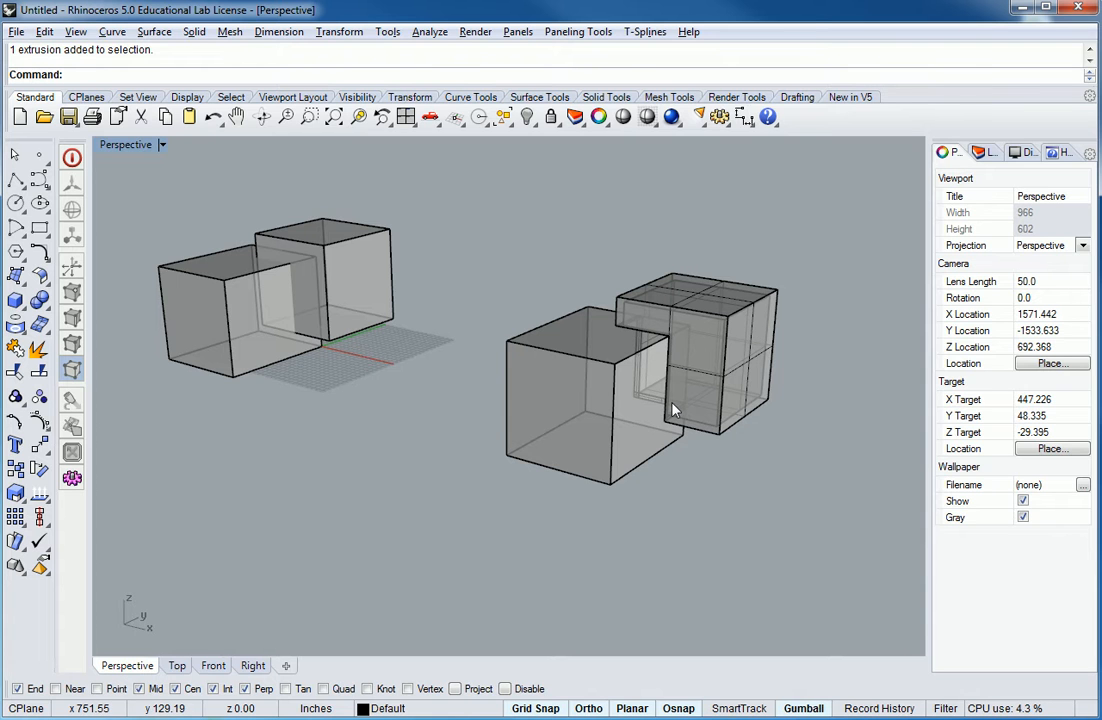
{"action": "right_click_drag", "start_coordinate": [733, 376], "coordinate": [640, 355]}
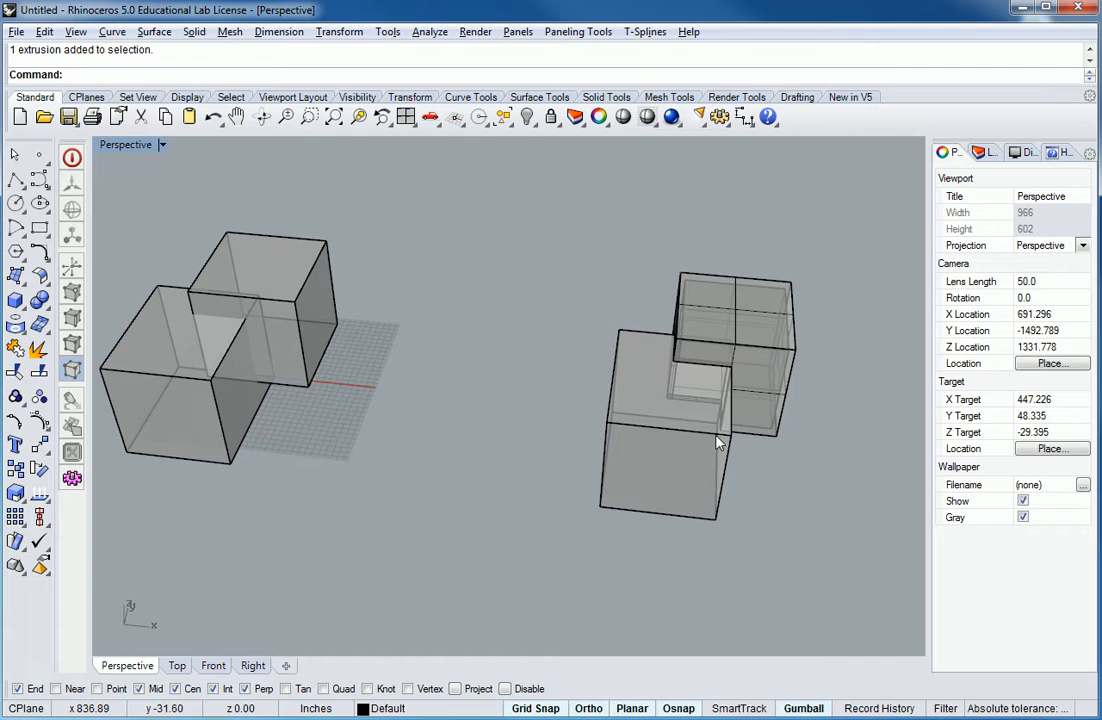
{"action": "right_click_drag", "start_coordinate": [851, 398], "coordinate": [688, 428]}
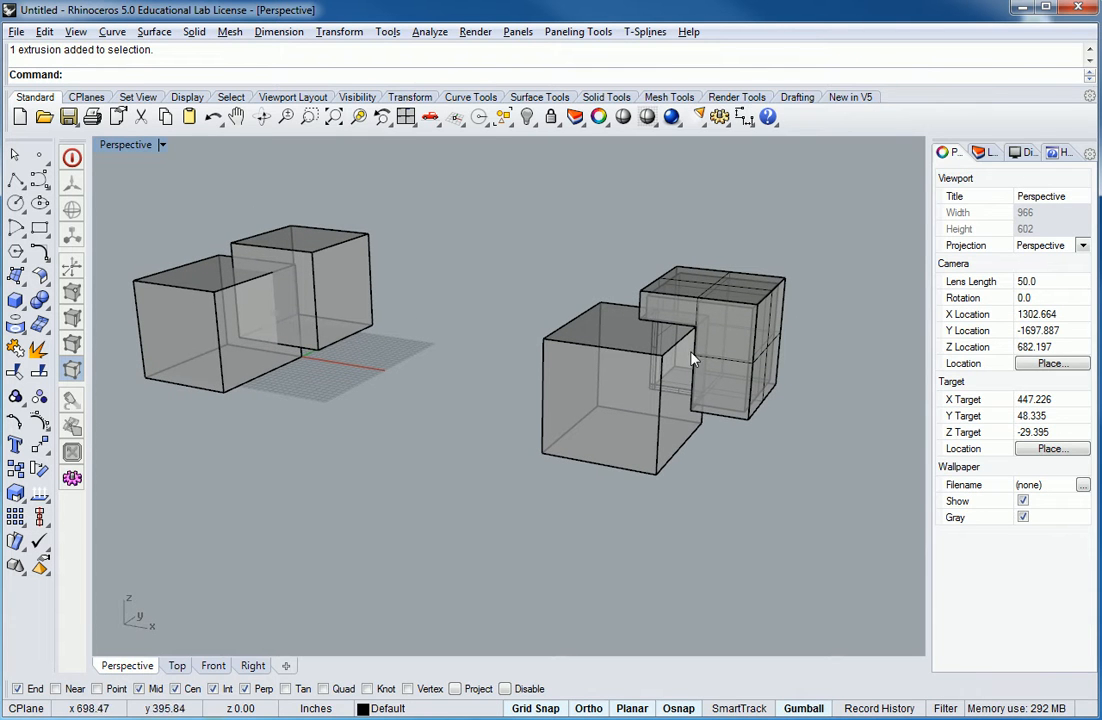
{"action": "right_click_drag", "start_coordinate": [640, 362], "coordinate": [647, 381]}
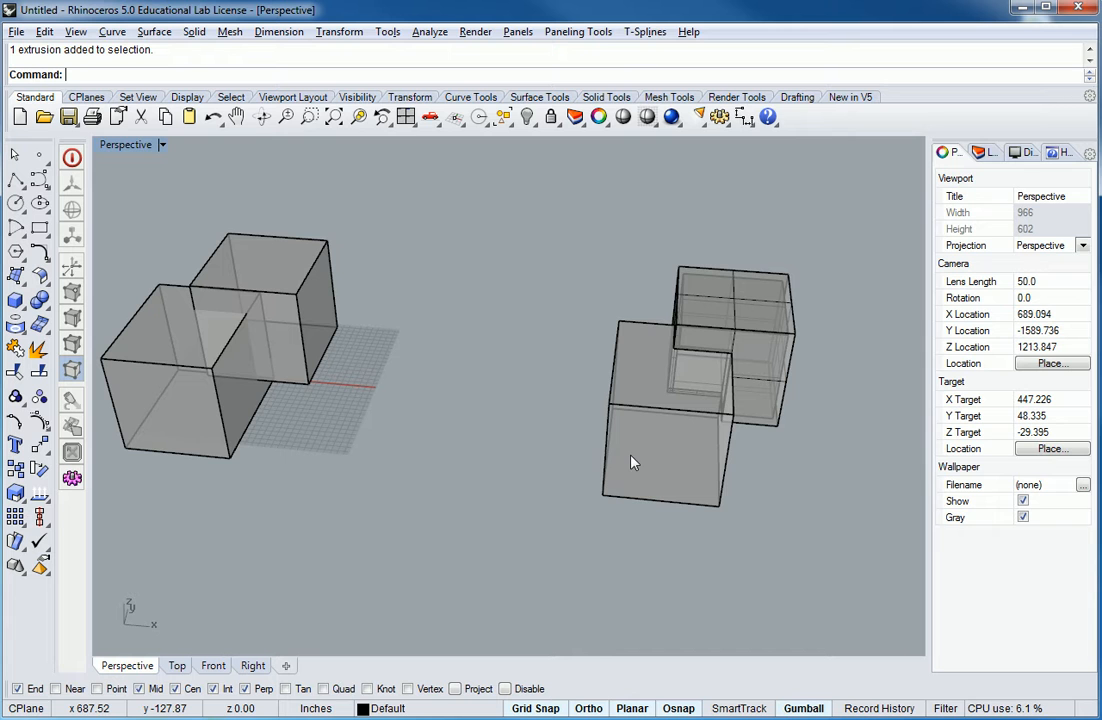
{"action": "right_click_drag", "start_coordinate": [431, 480], "coordinate": [758, 278]}
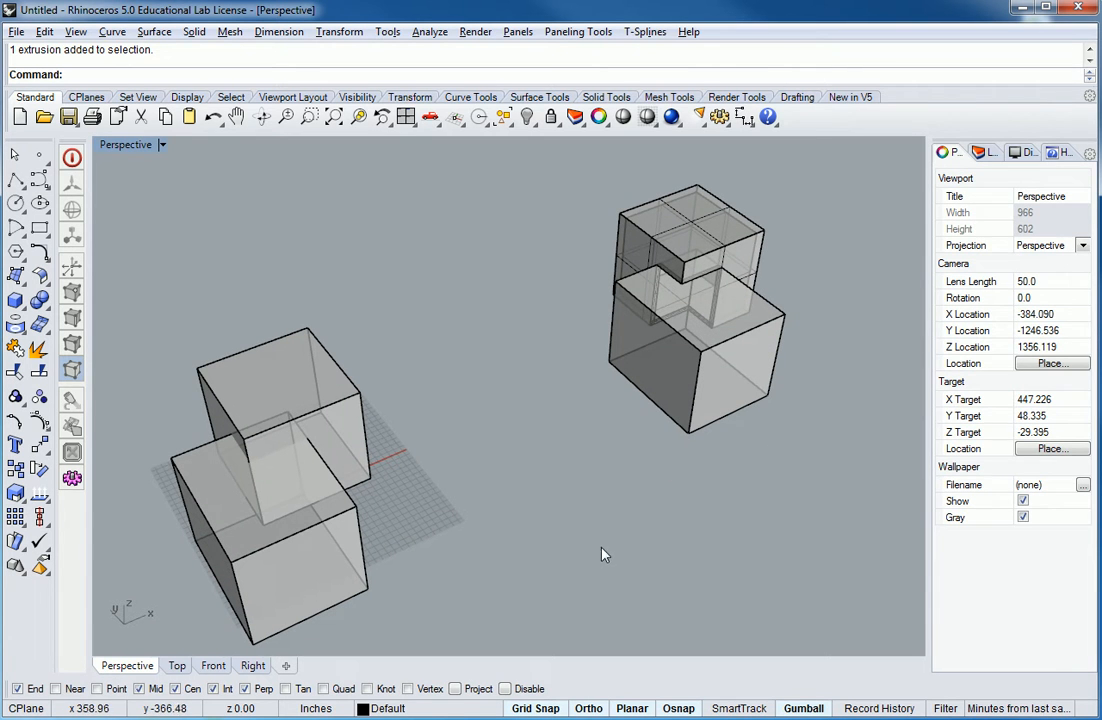
{"action": "right_click_drag", "start_coordinate": [777, 492], "coordinate": [549, 487]}
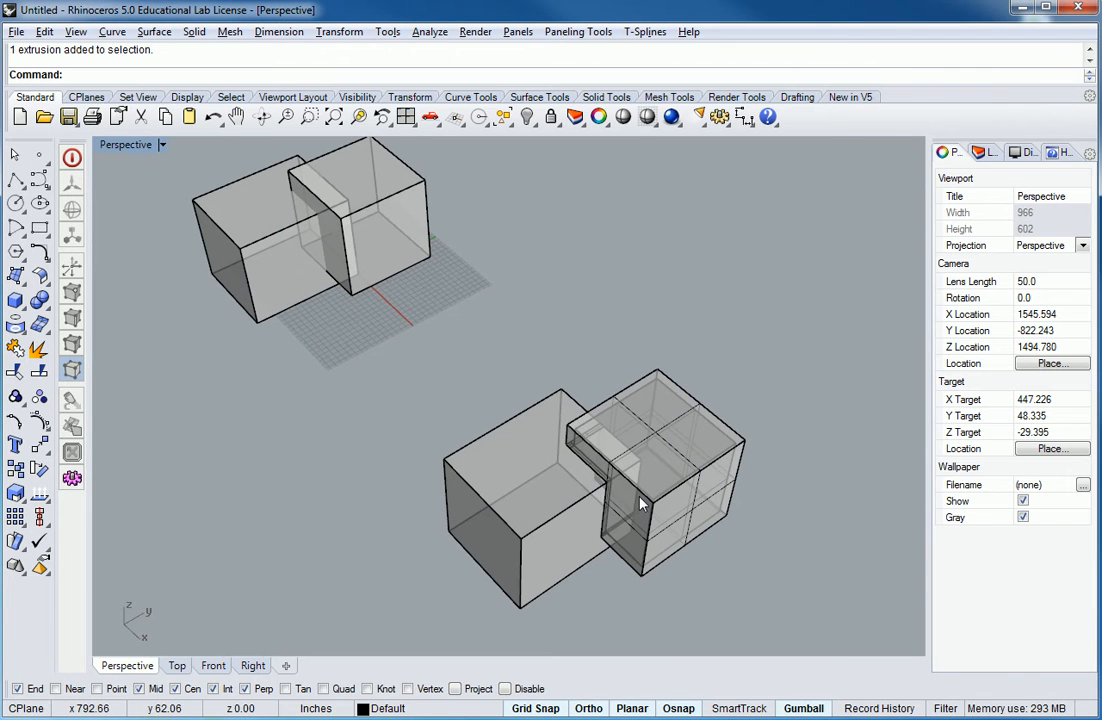
{"action": "right_click_drag", "start_coordinate": [733, 524], "coordinate": [744, 492], "text": "shift"}
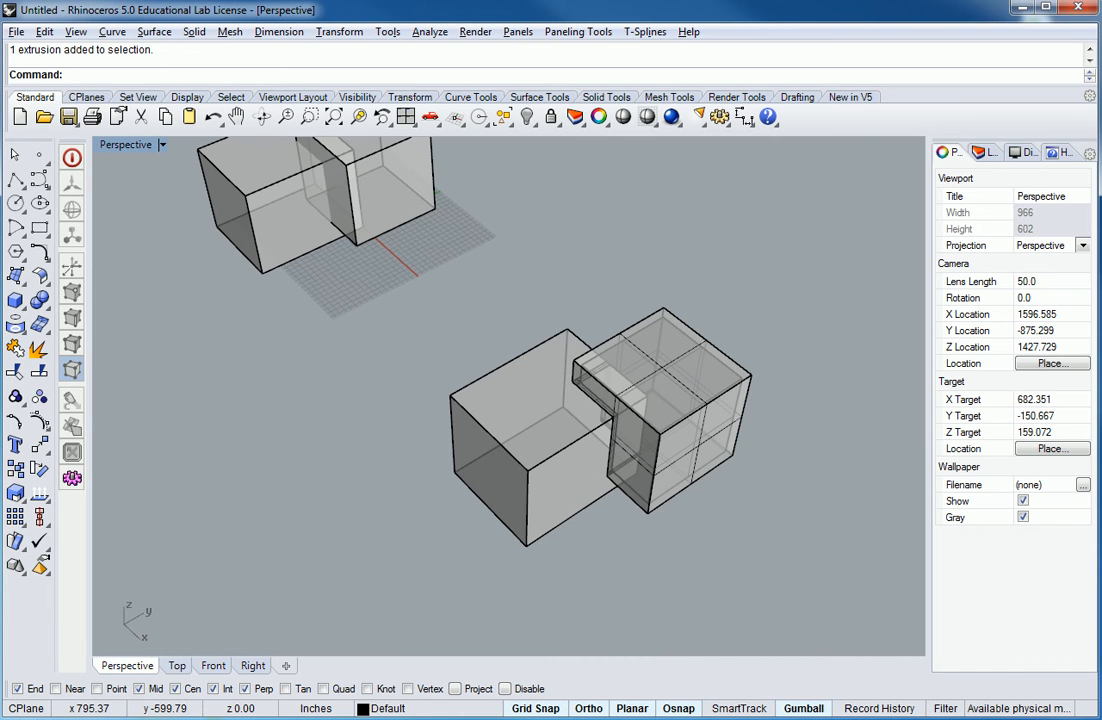